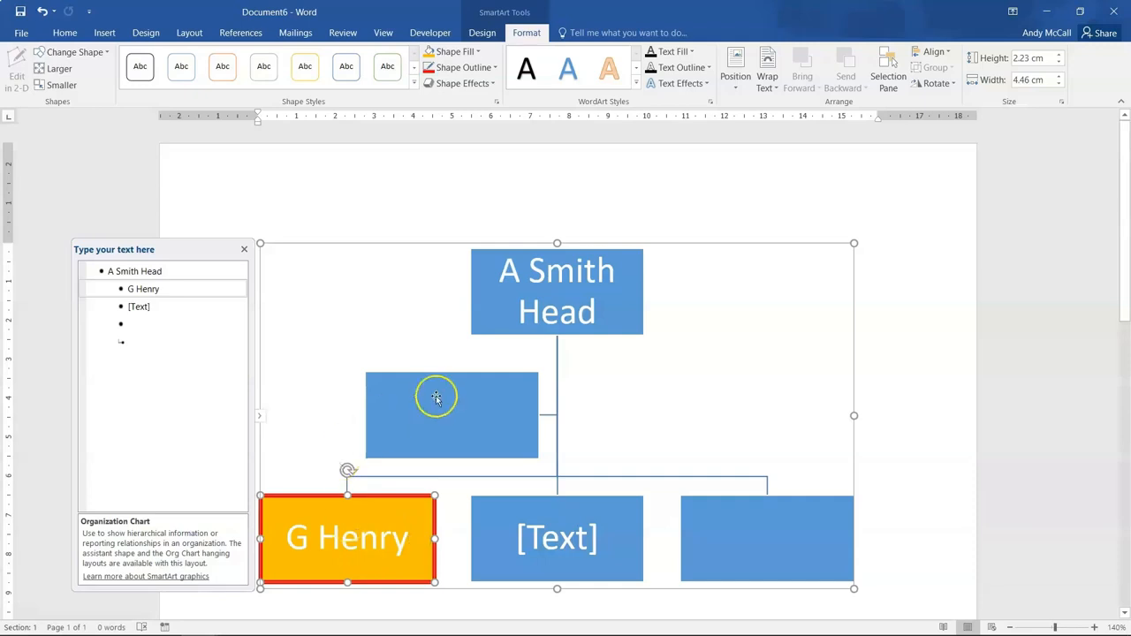
- Close the organization chart document without saving its changes
{"action": "left_click", "coordinate": [901, 291]}
{"action": "key", "text": "ctrl+w"}
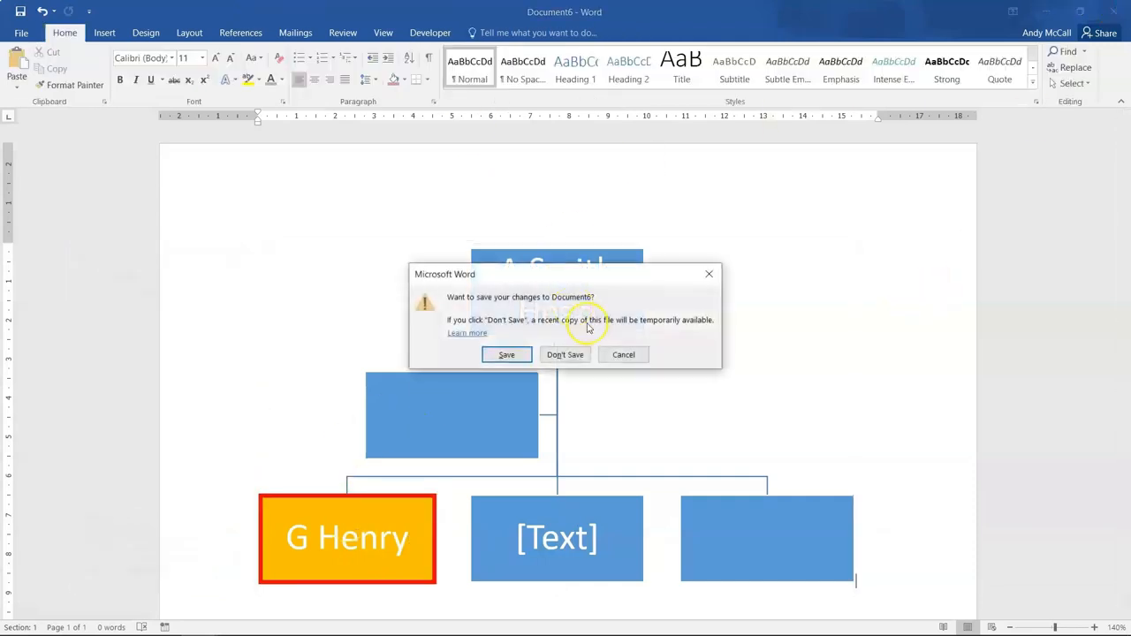
{"action": "left_click", "coordinate": [565, 354]}
- Insert a table with 4 columns and 6 rows below the Tables heading and undo the insertion
{"action": "scroll", "coordinate": [301, 238], "scroll_direction": "down", "scroll_amount": 6}
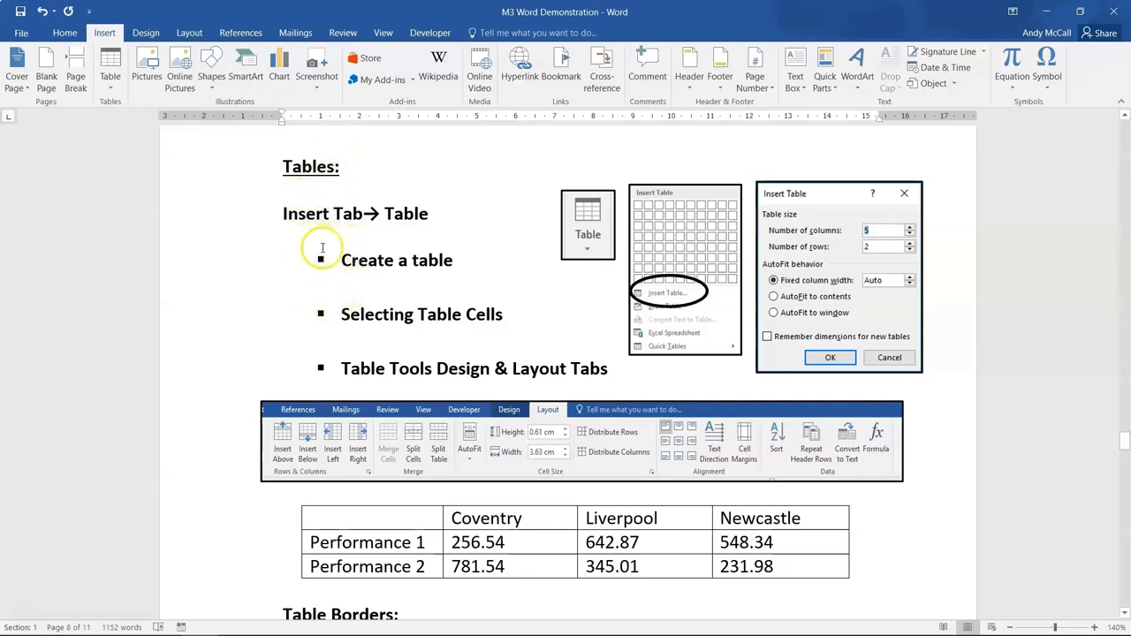
{"action": "left_click", "coordinate": [309, 193]}
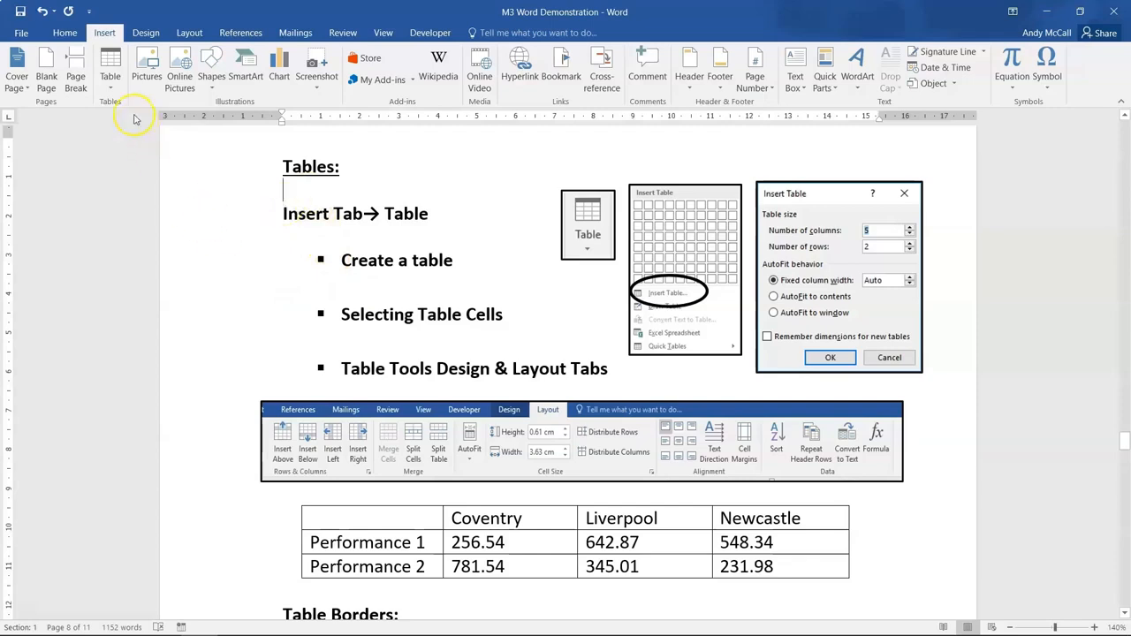
{"action": "left_click", "coordinate": [109, 77]}
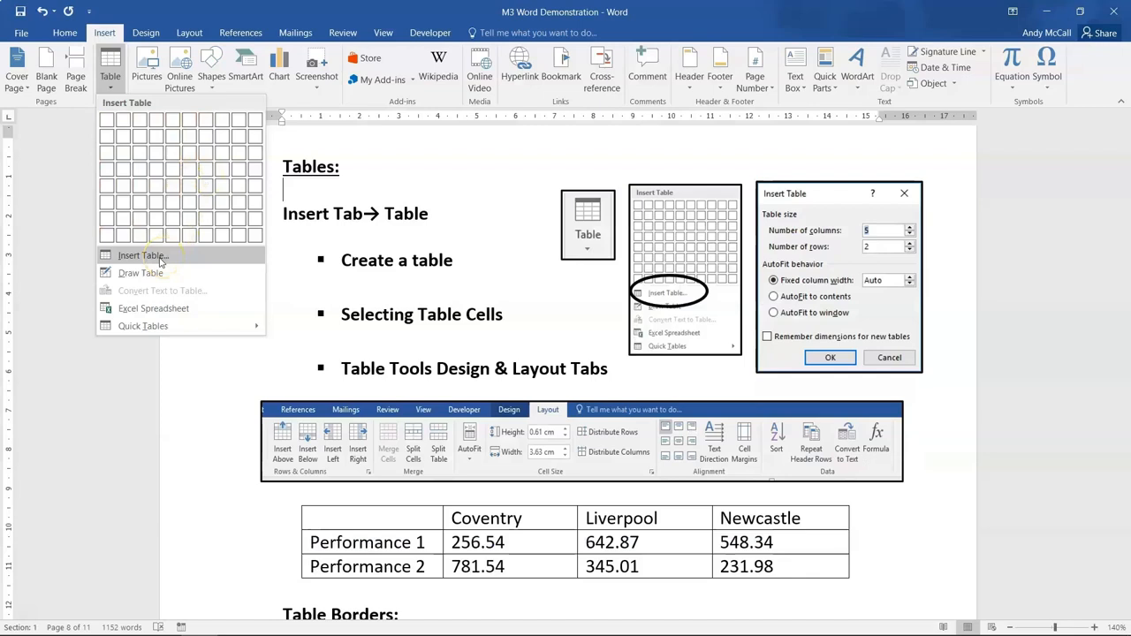
{"action": "left_click", "coordinate": [141, 255]}
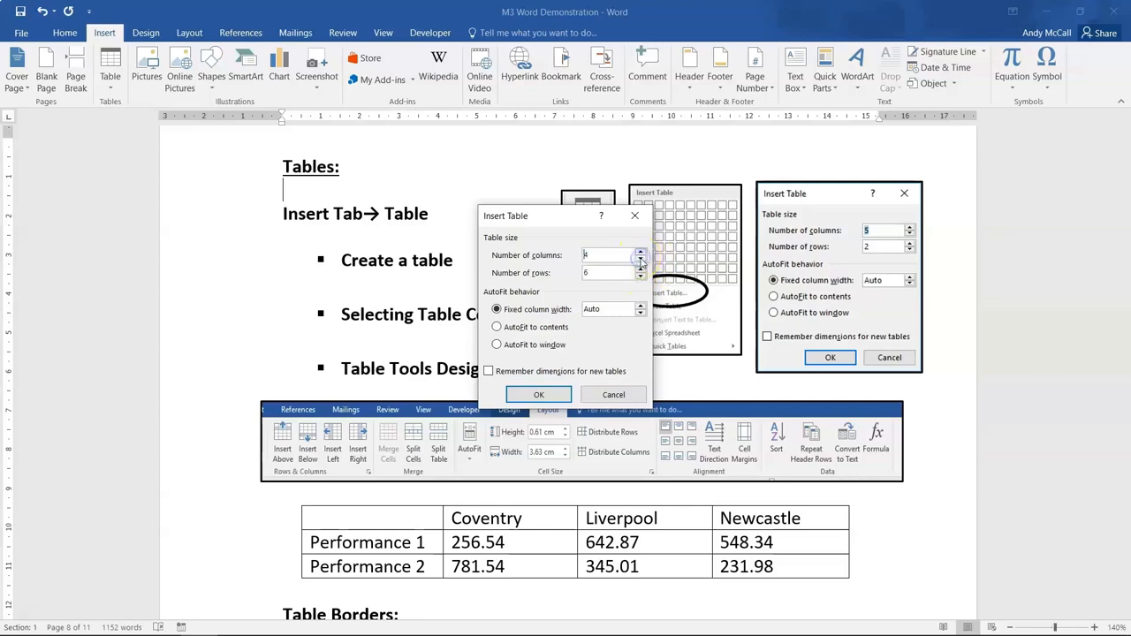
{"action": "left_click", "coordinate": [538, 394]}
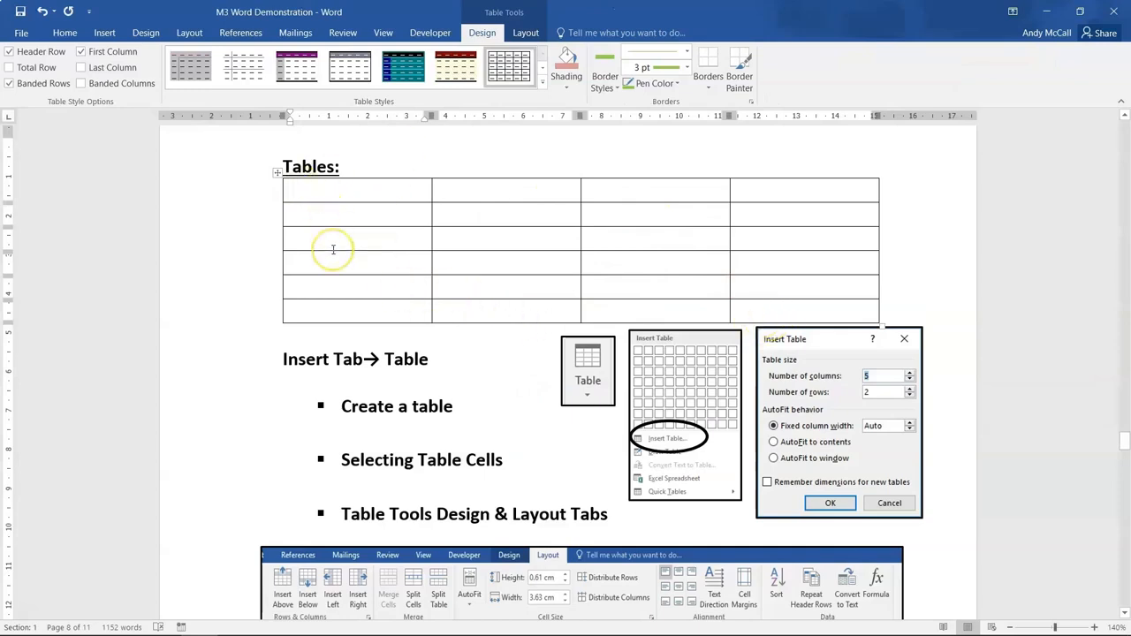
{"action": "key", "text": "ctrl+z"}
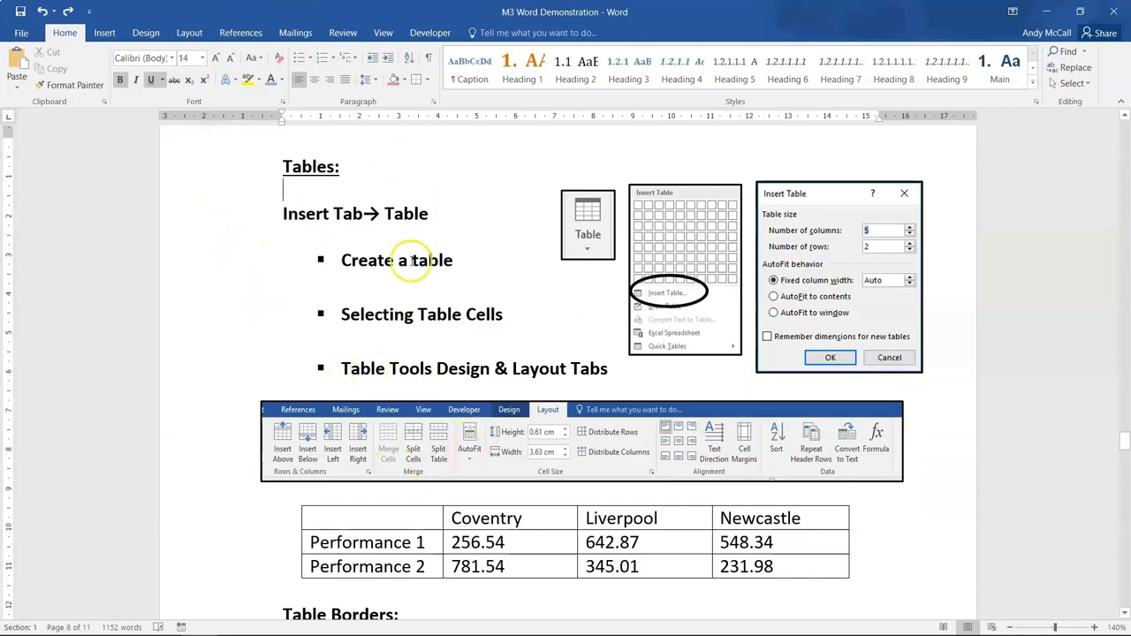
- Insert a blank column to the right of the Coventry column in the performance table
{"action": "scroll", "coordinate": [398, 535], "scroll_direction": "down", "scroll_amount": 3}
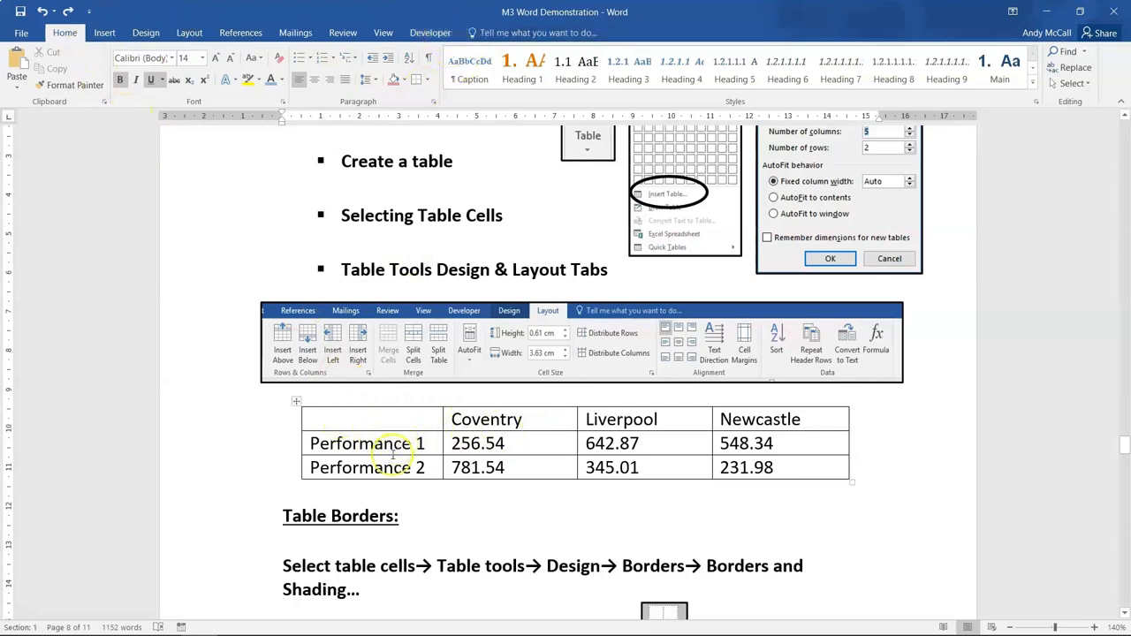
{"action": "left_click", "coordinate": [382, 424]}
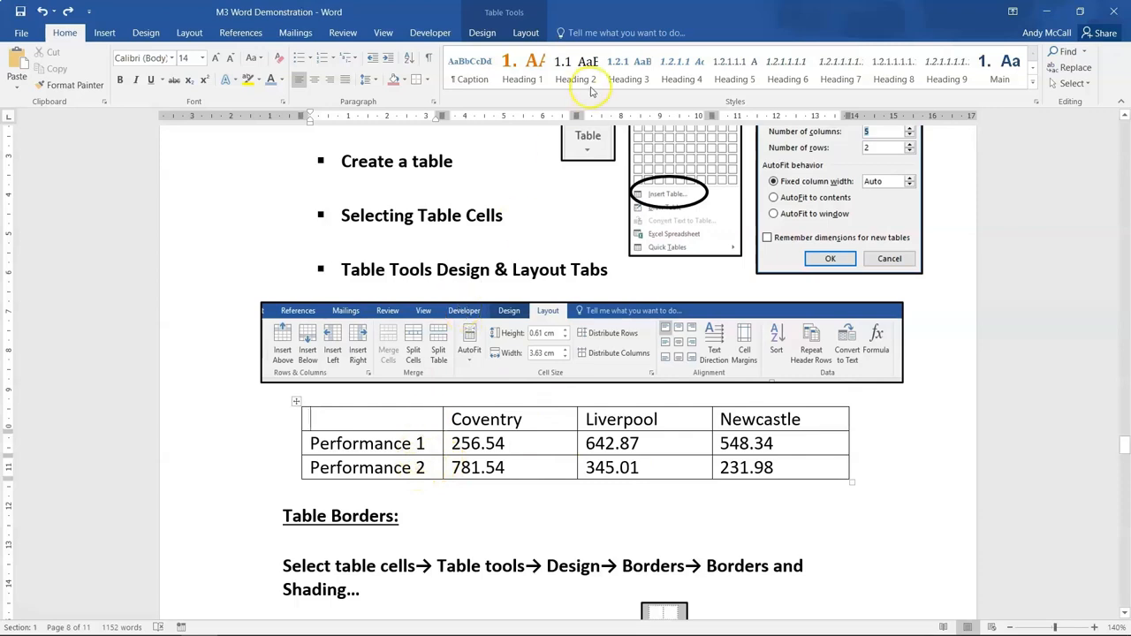
{"action": "left_click", "coordinate": [526, 32]}
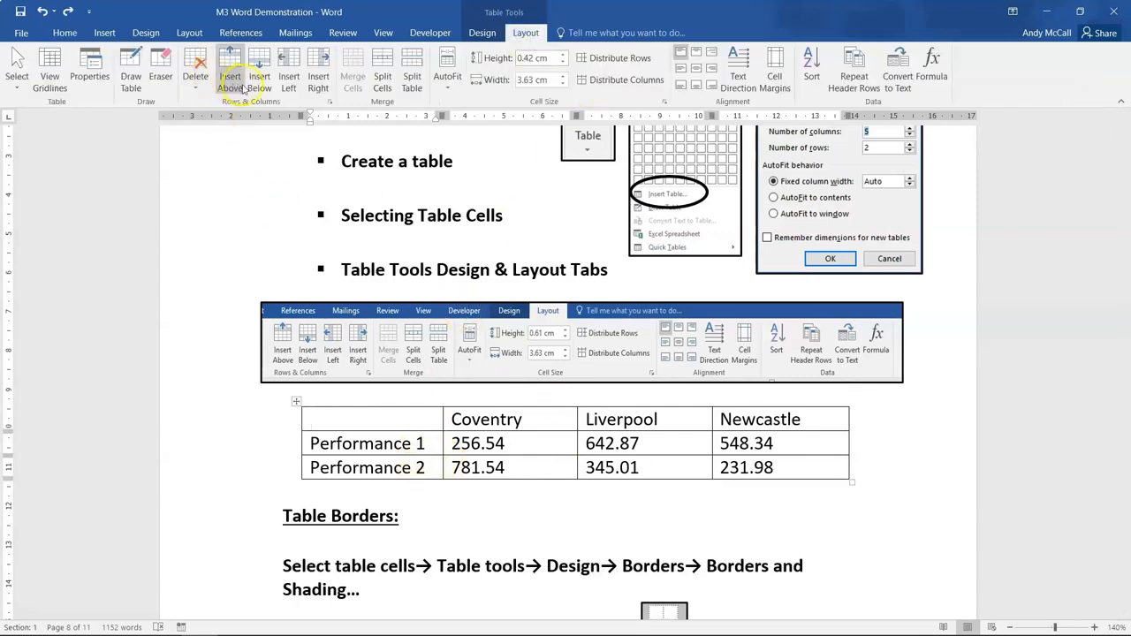
{"action": "left_click", "coordinate": [196, 78]}
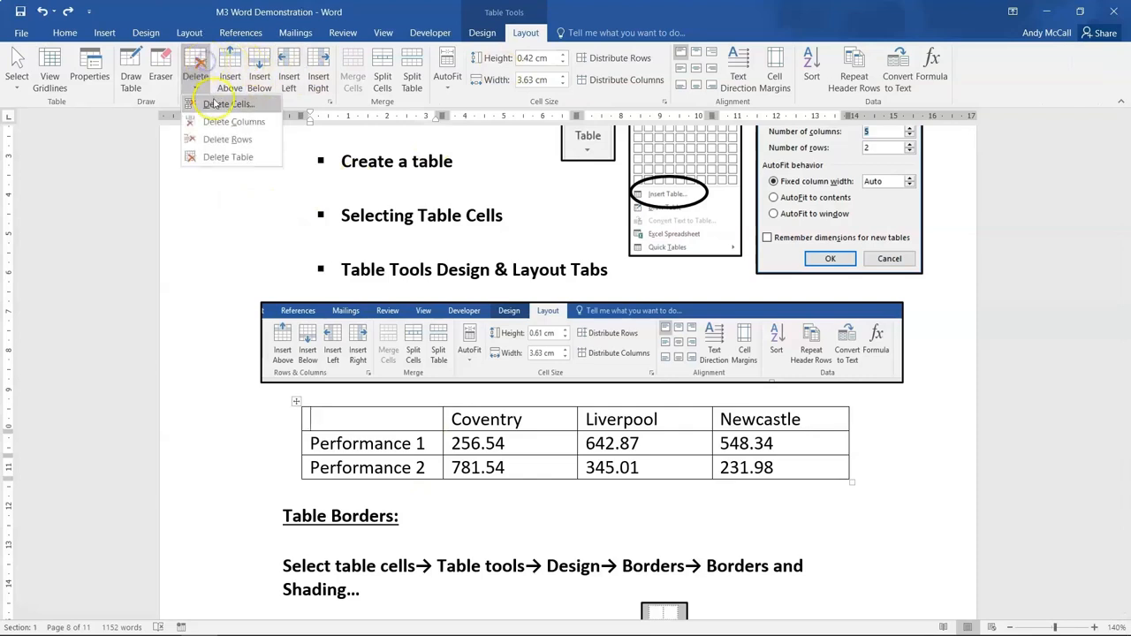
{"action": "left_click", "coordinate": [345, 437]}
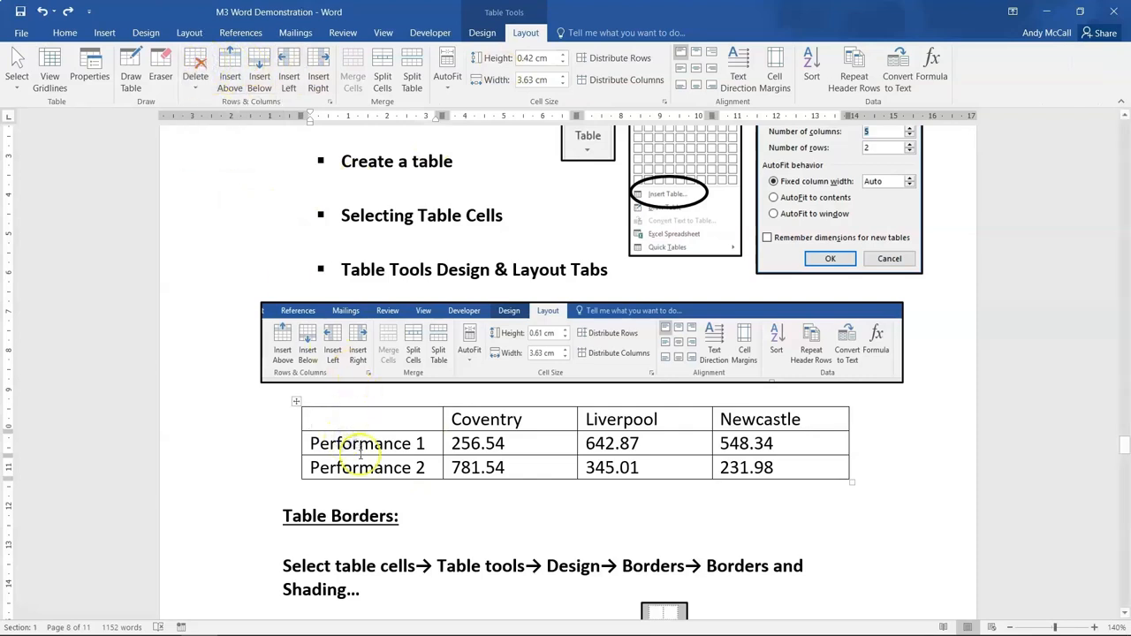
{"action": "left_click", "coordinate": [563, 423]}
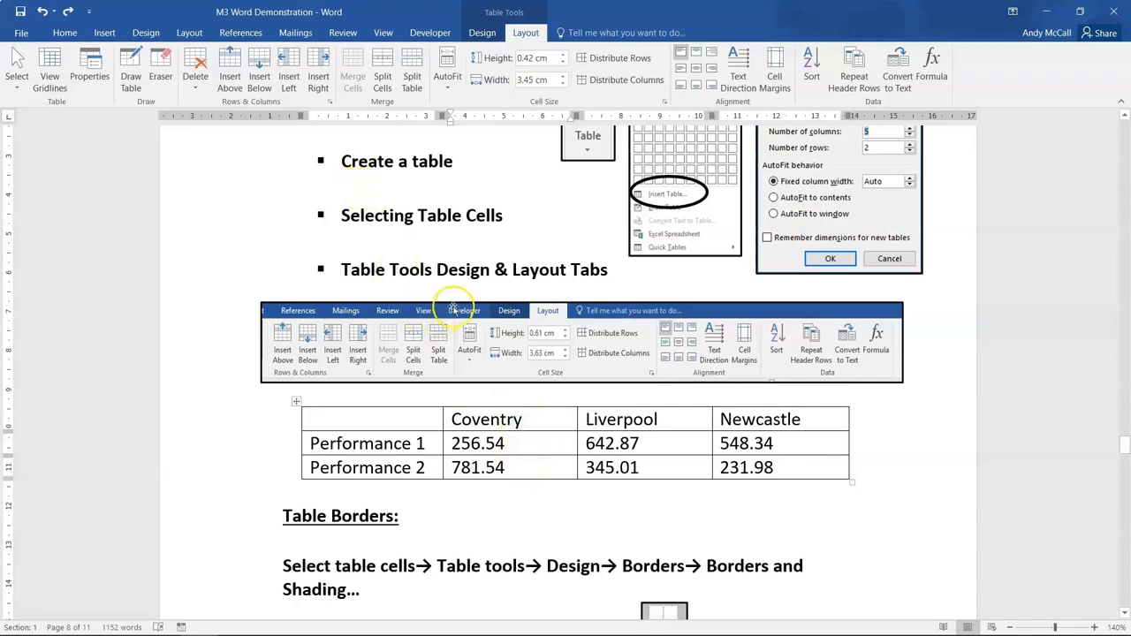
{"action": "left_click_drag", "start_coordinate": [473, 422], "coordinate": [490, 470]}
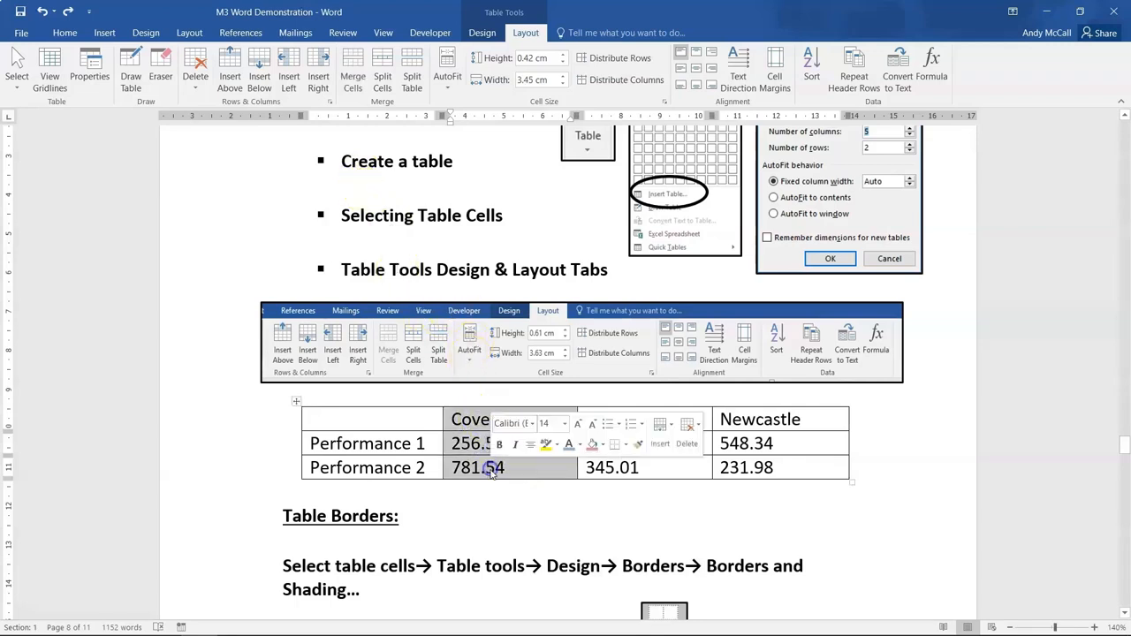
{"action": "left_click", "coordinate": [317, 80]}
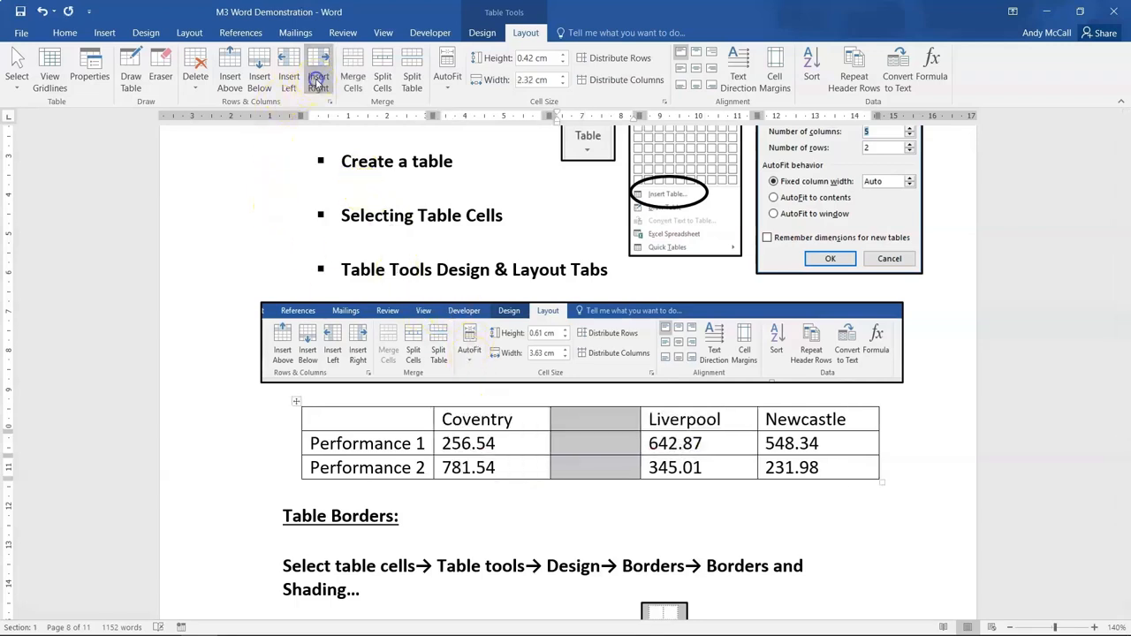
- Insert a blank row below the Performance 1 row of the table
{"action": "left_click", "coordinate": [471, 466]}
{"action": "left_click_drag", "start_coordinate": [353, 442], "coordinate": [794, 441]}
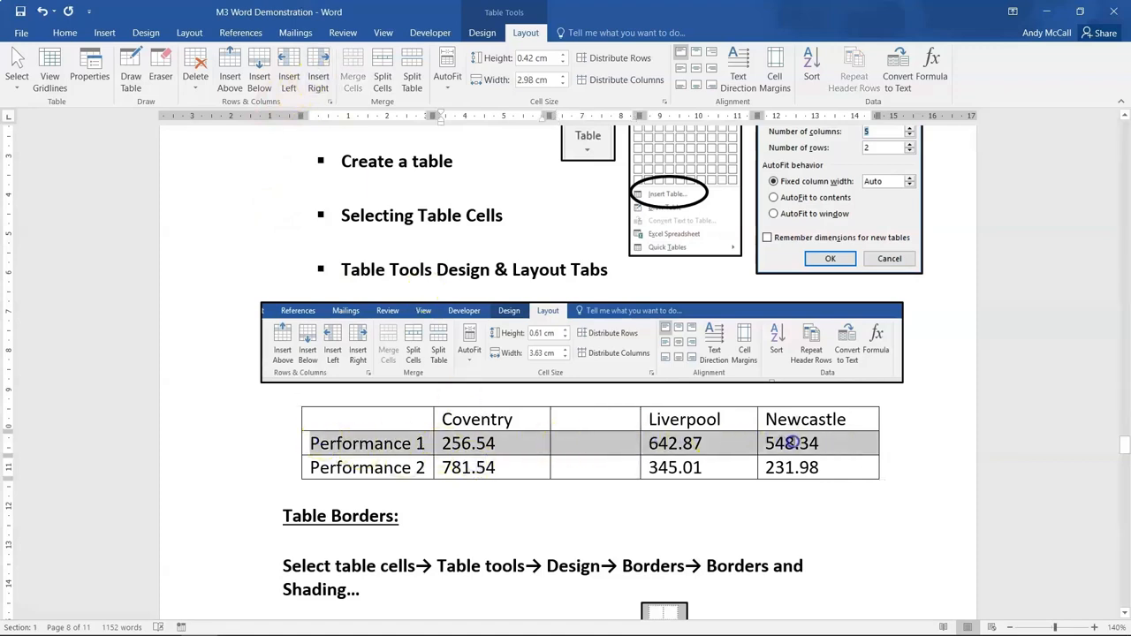
{"action": "left_click", "coordinate": [256, 85]}
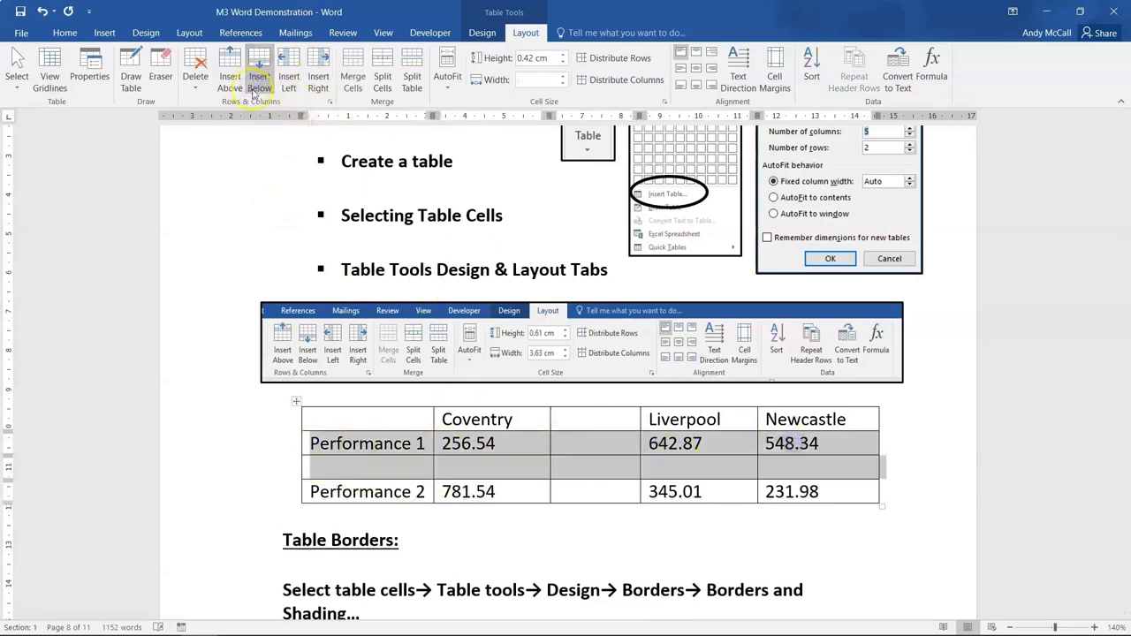
- Undo the added blank row and blank column in the performance table
{"action": "left_click", "coordinate": [372, 492]}
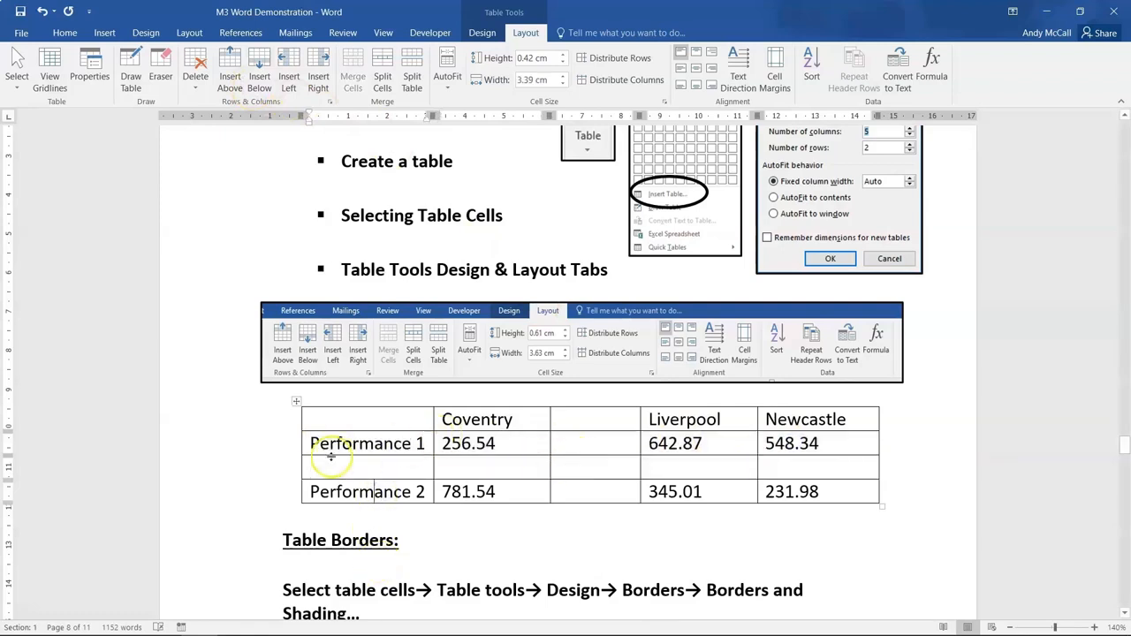
{"action": "left_click", "coordinate": [575, 447]}
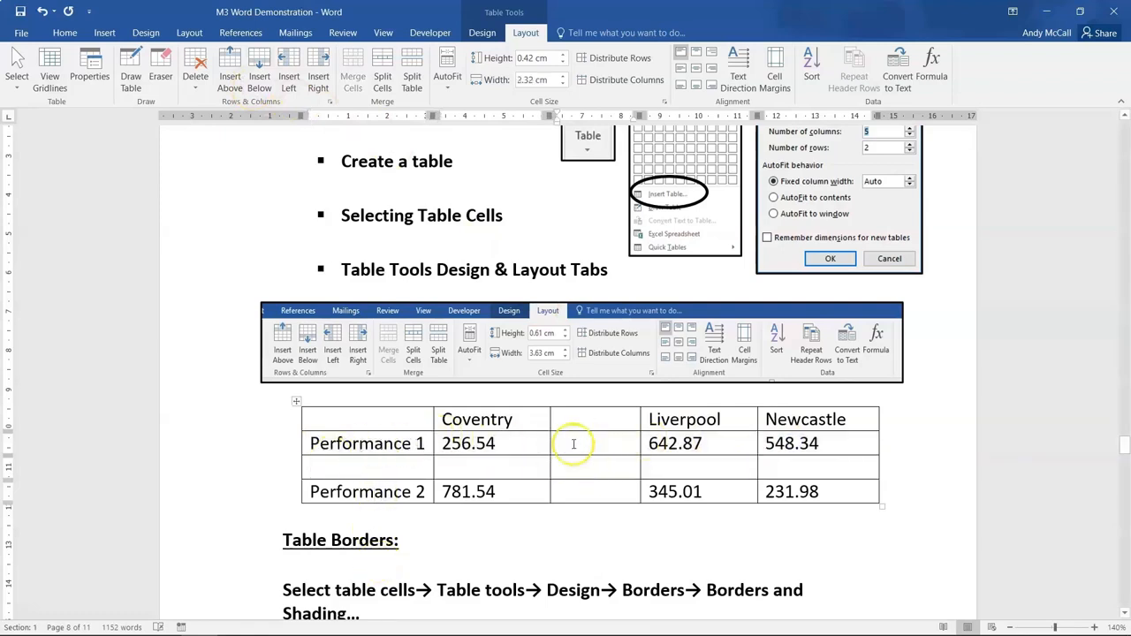
{"action": "left_click", "coordinate": [261, 80]}
{"action": "left_click", "coordinate": [42, 11]}
{"action": "left_click", "coordinate": [41, 11]}
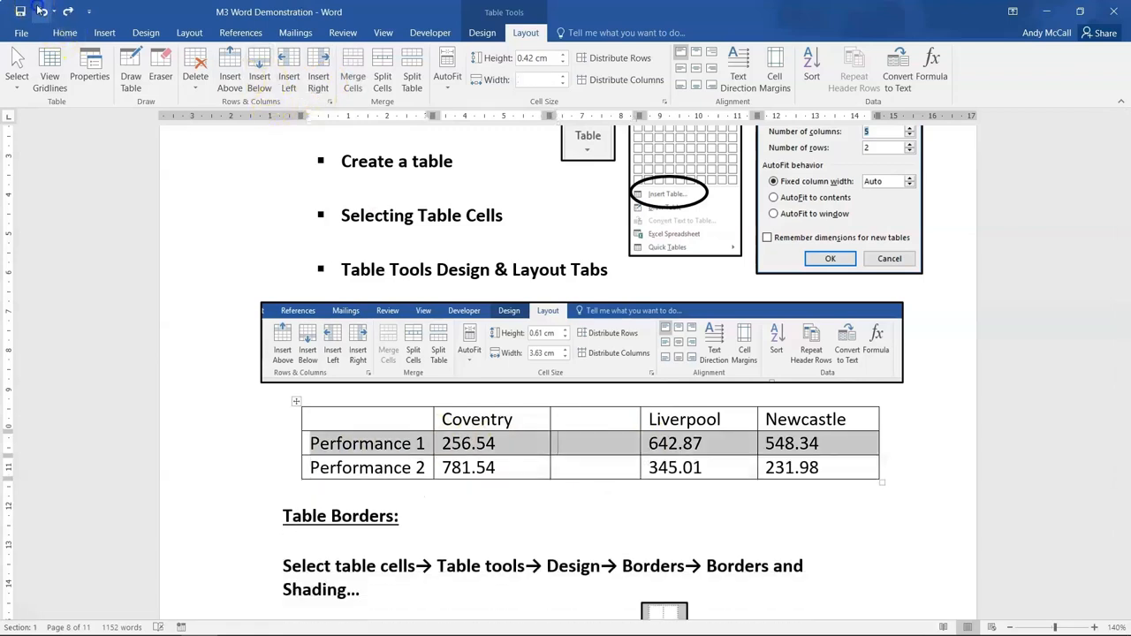
{"action": "left_click", "coordinate": [41, 10]}
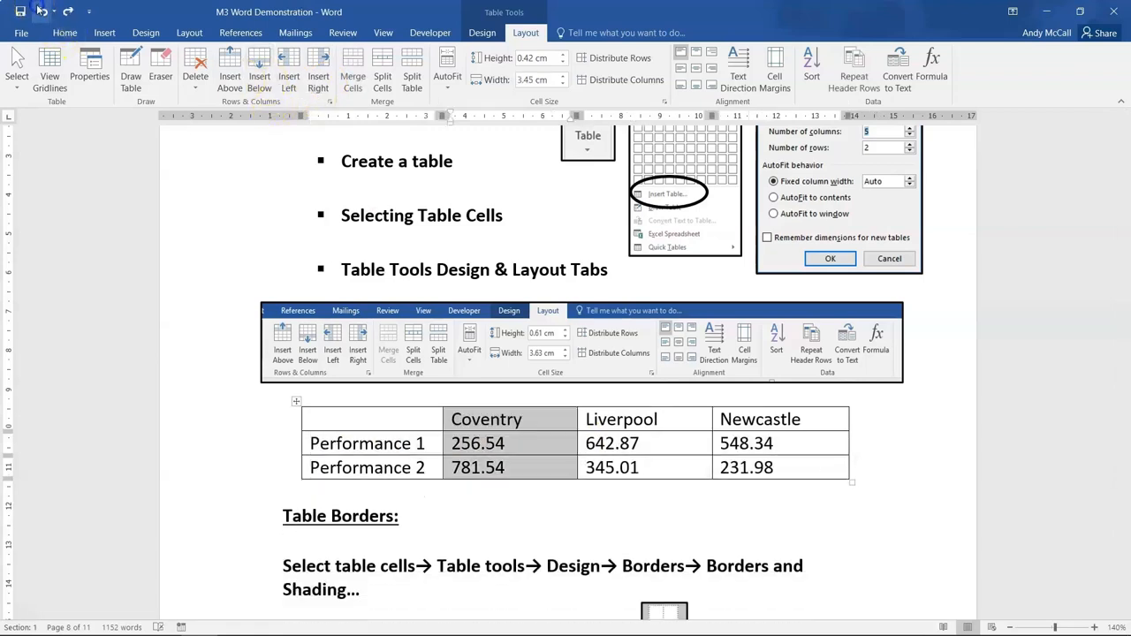
{"action": "left_click", "coordinate": [382, 485]}
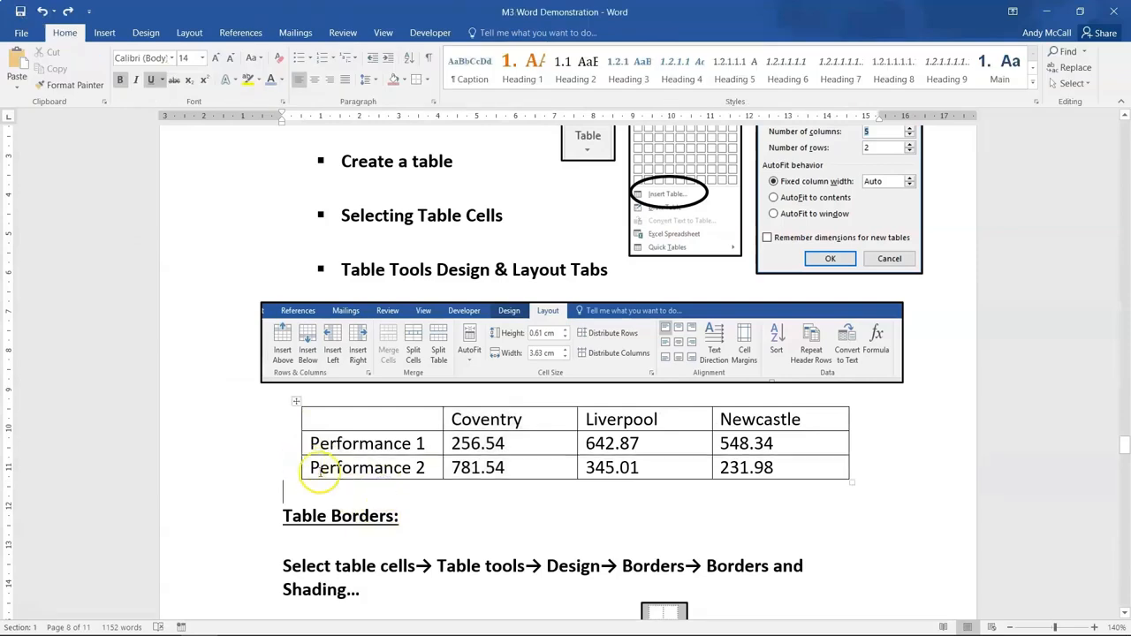
- Delete the Performance 2 row from the table and undo the deletion
{"action": "left_click_drag", "start_coordinate": [313, 469], "coordinate": [798, 461]}
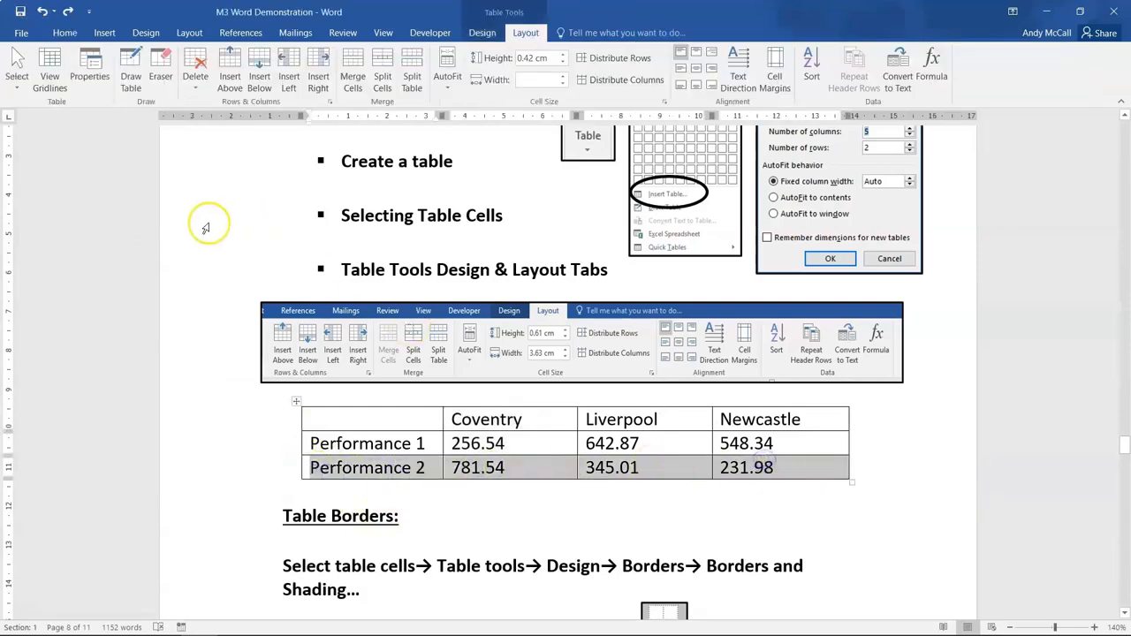
{"action": "left_click", "coordinate": [191, 79]}
{"action": "left_click", "coordinate": [214, 142]}
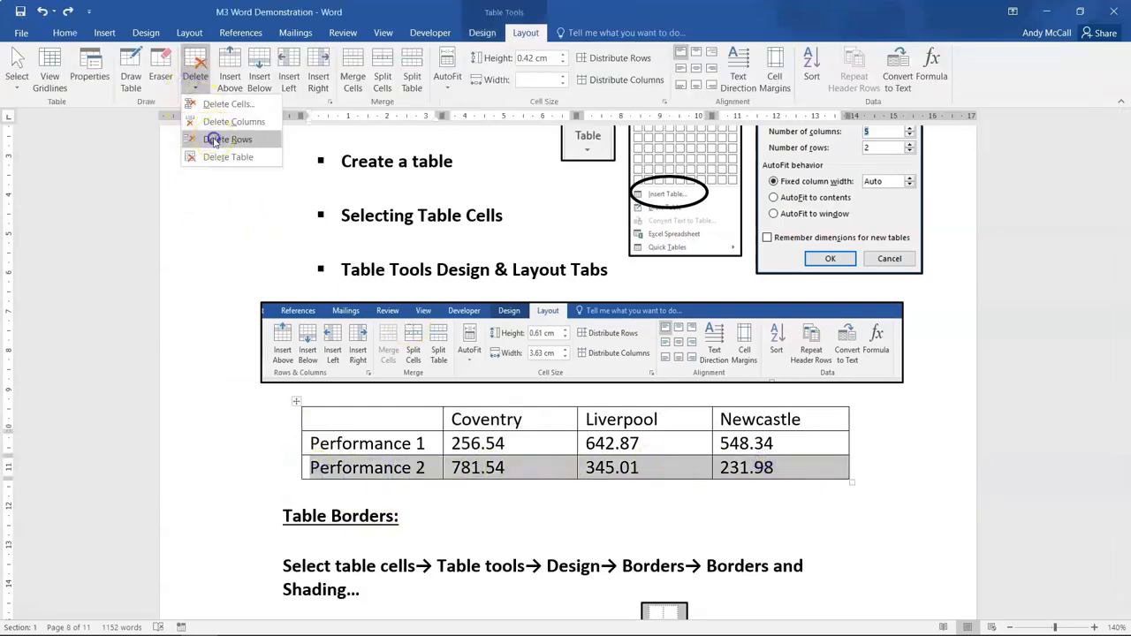
{"action": "left_click", "coordinate": [299, 384]}
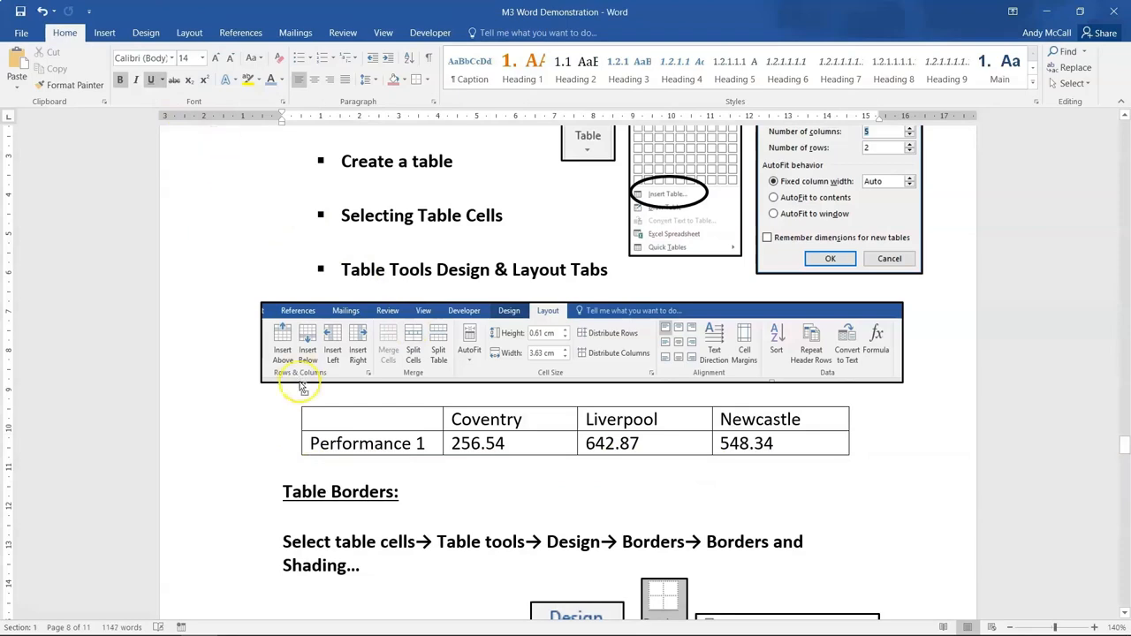
{"action": "key", "text": "ctrl+z"}
- Delete the entire performance table and undo the deletion
{"action": "left_click", "coordinate": [339, 433]}
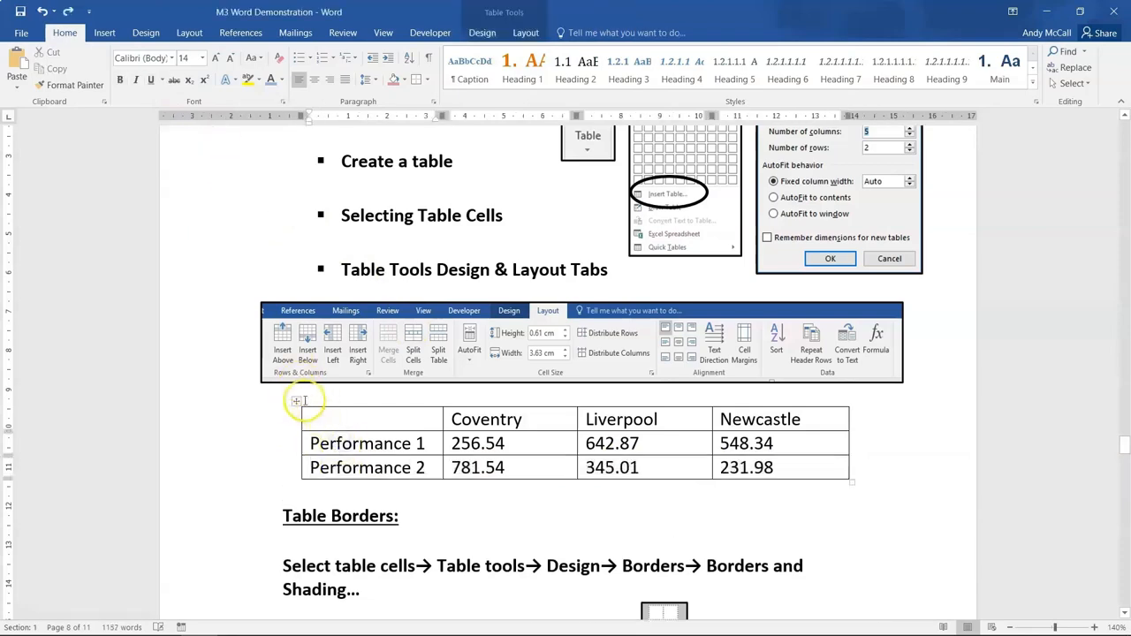
{"action": "left_click", "coordinate": [298, 401]}
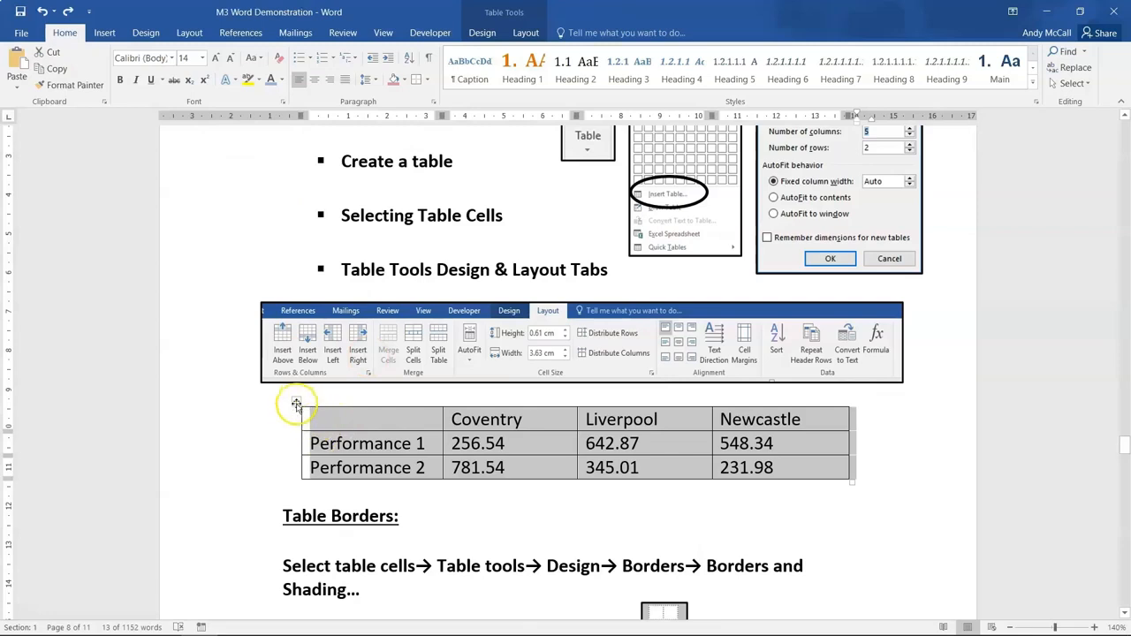
{"action": "left_click", "coordinate": [523, 33]}
{"action": "left_click", "coordinate": [195, 70]}
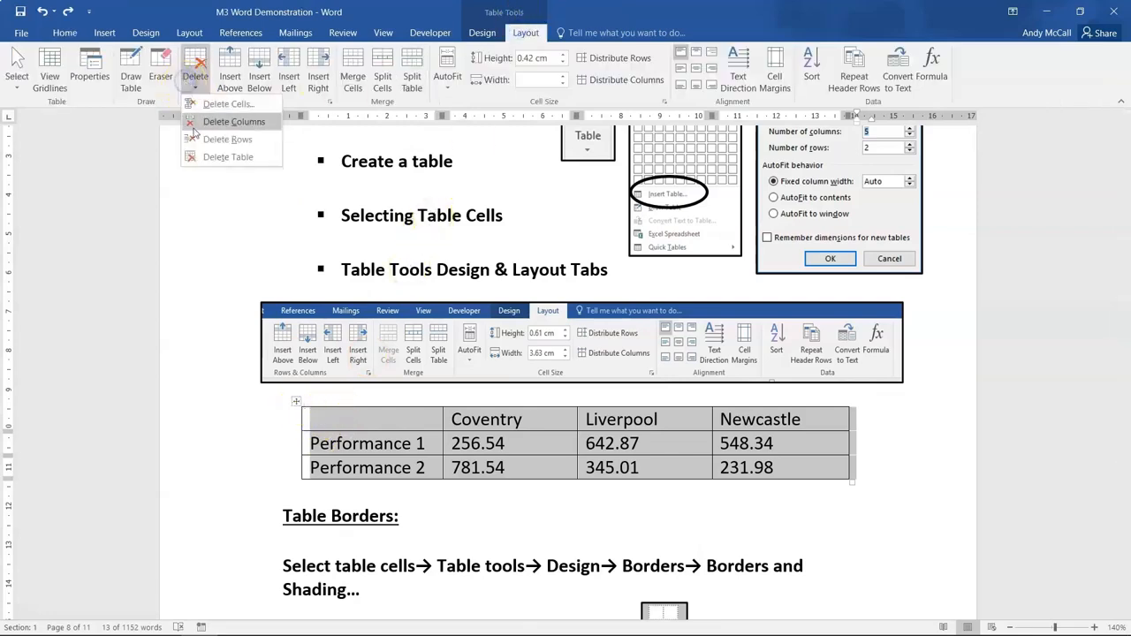
{"action": "left_click", "coordinate": [201, 155]}
{"action": "key", "text": "ctrl+z"}
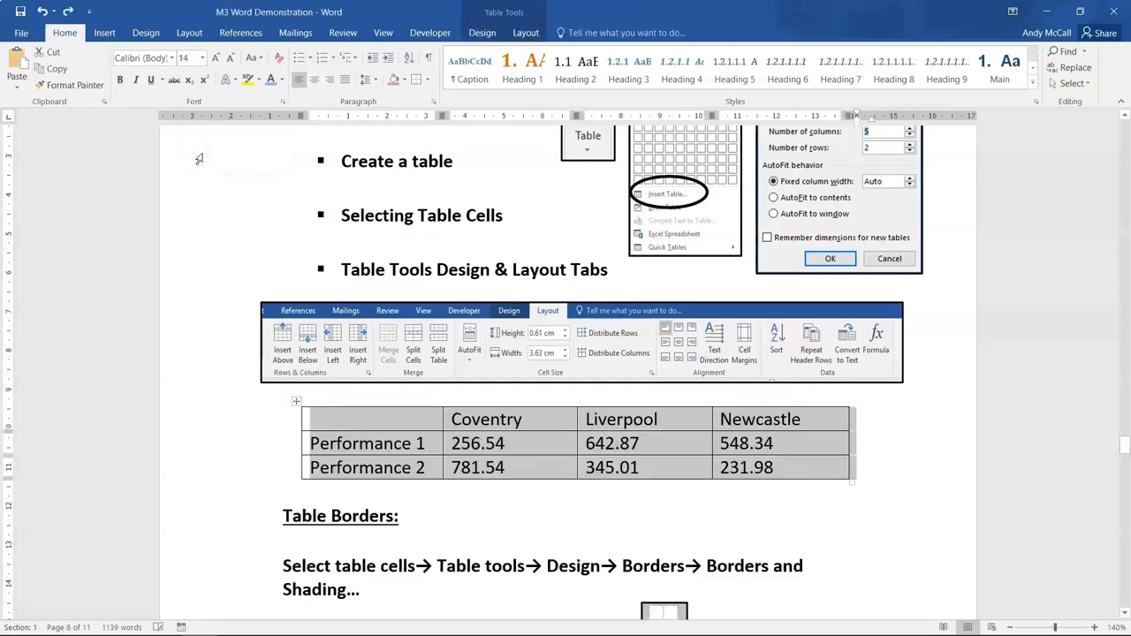
{"action": "left_click", "coordinate": [320, 449]}
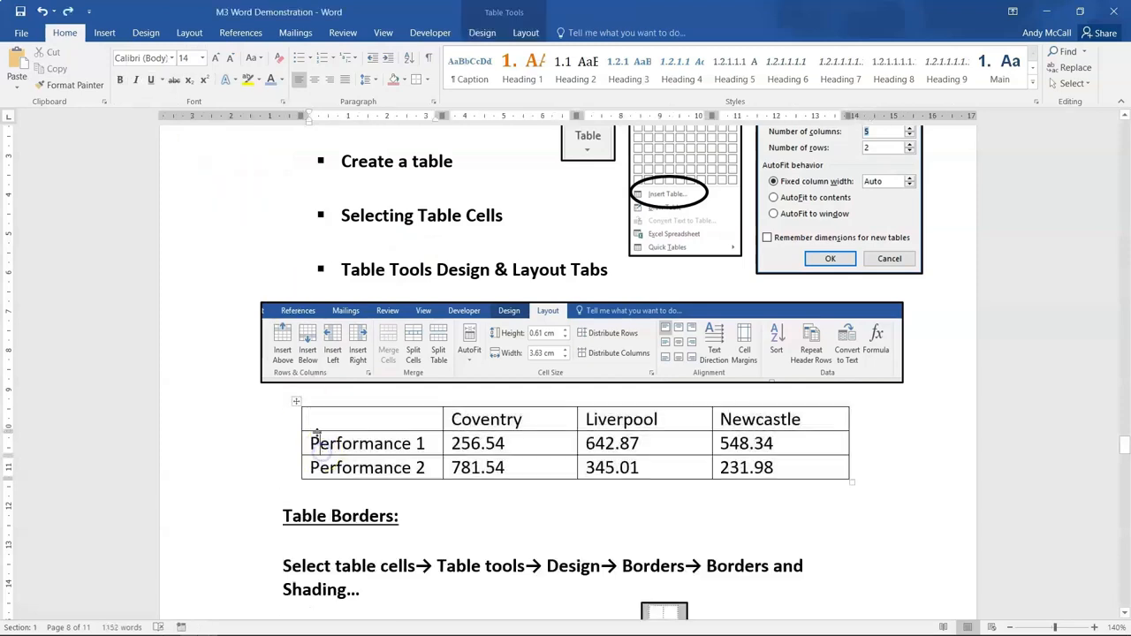
- Select the performance table's header row, first column and Performance 1 row in turn, and clear the selection
{"action": "left_click", "coordinate": [281, 466]}
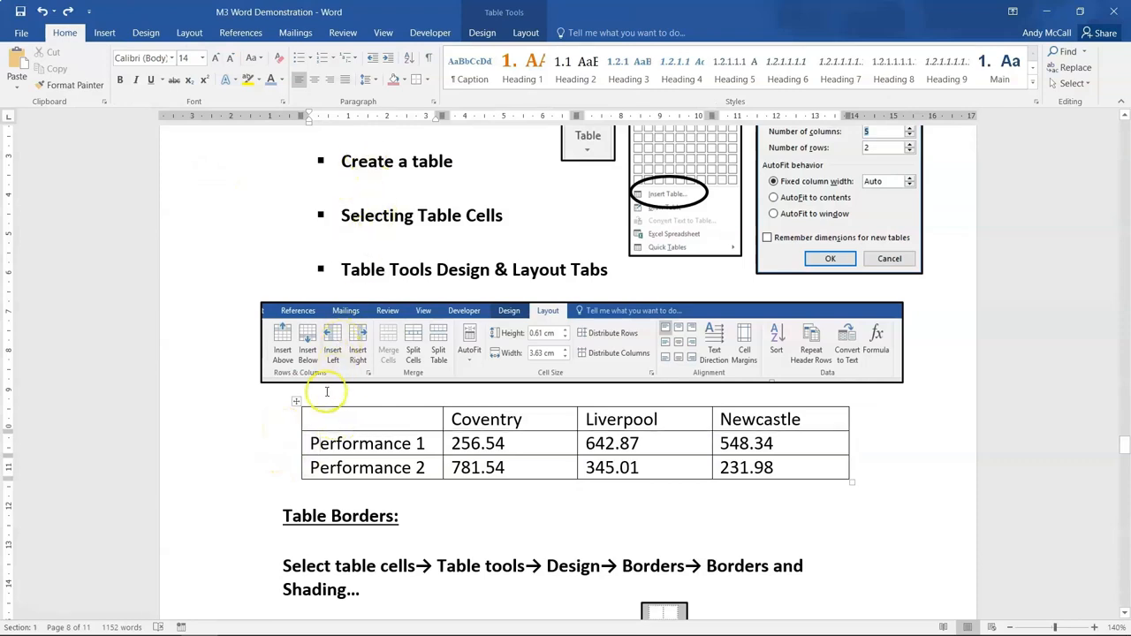
{"action": "left_click", "coordinate": [316, 421]}
{"action": "left_click_drag", "start_coordinate": [315, 420], "coordinate": [735, 424]}
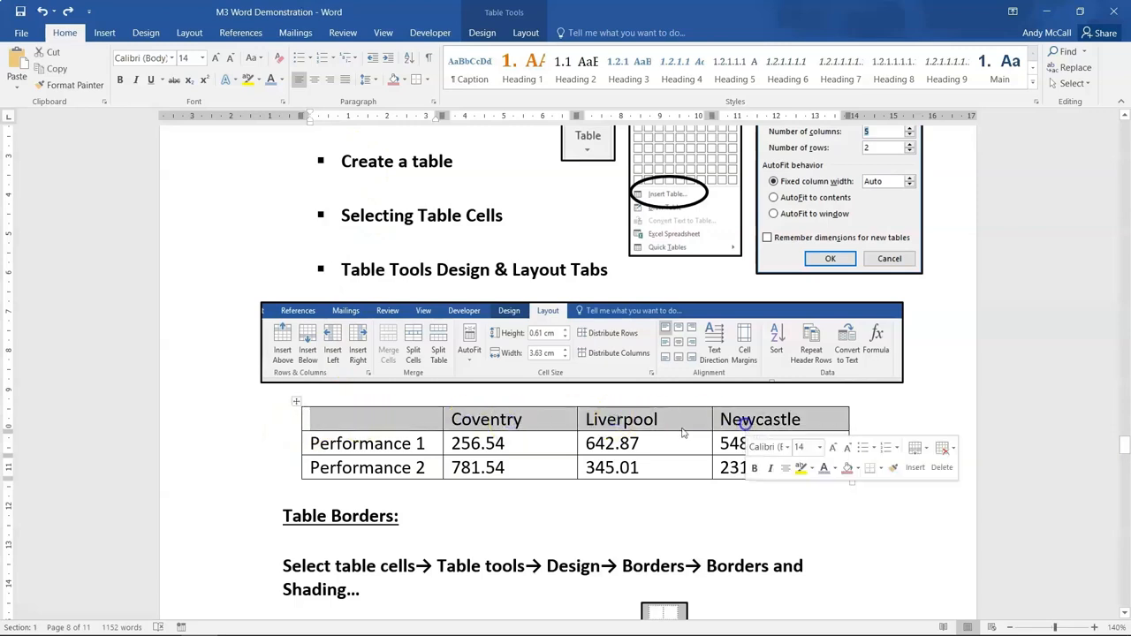
{"action": "left_click", "coordinate": [362, 418]}
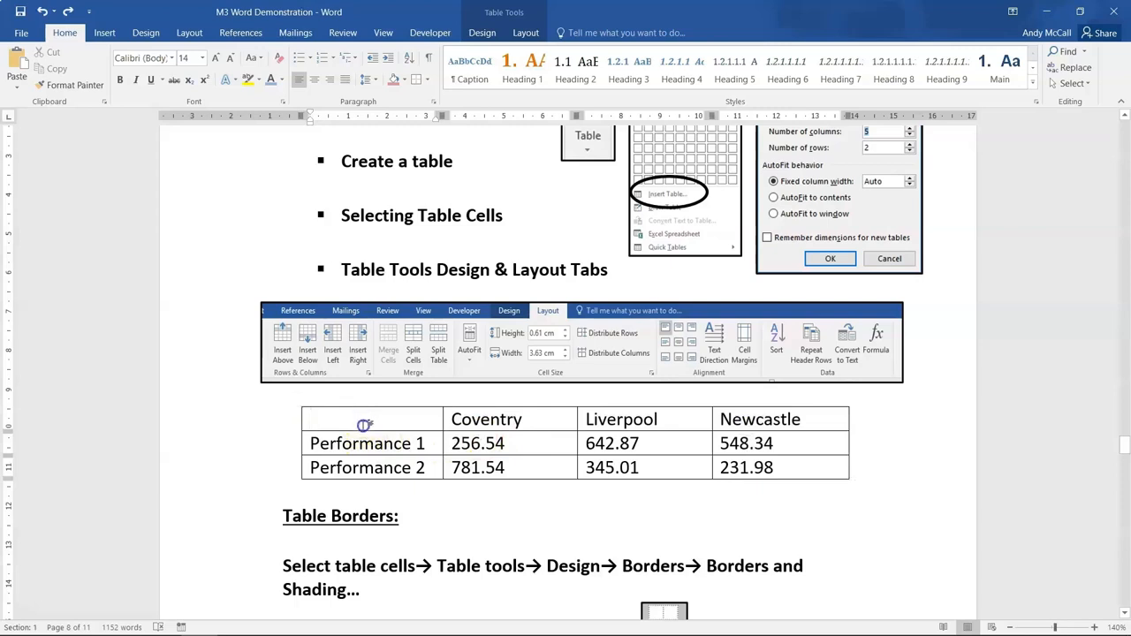
{"action": "left_click_drag", "start_coordinate": [364, 425], "coordinate": [366, 466]}
{"action": "left_click", "coordinate": [239, 441]}
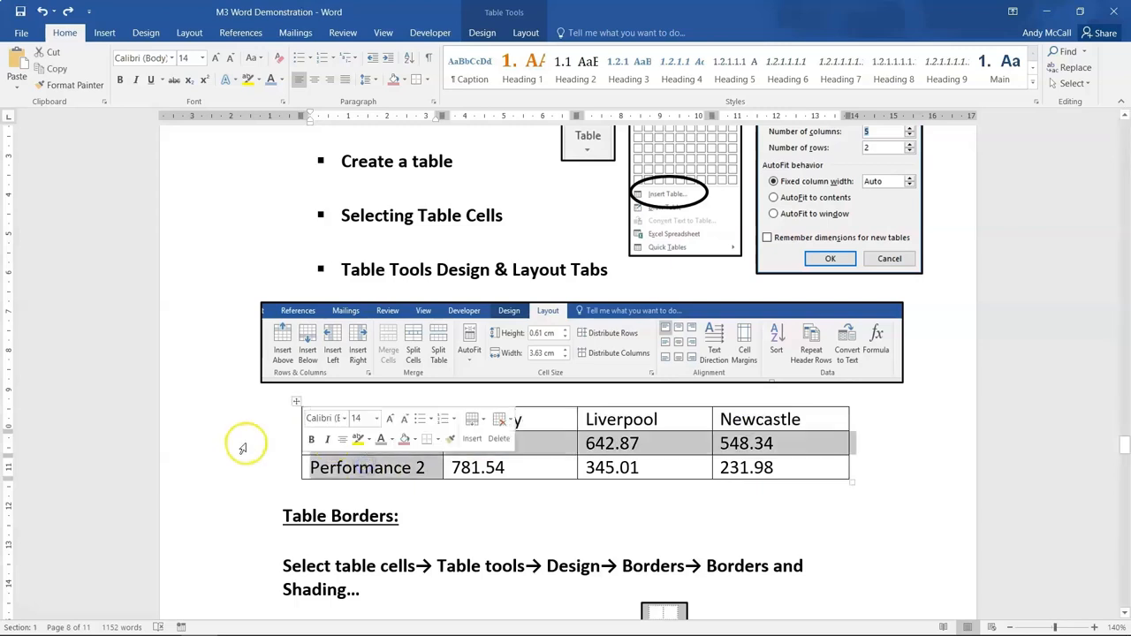
{"action": "left_click", "coordinate": [300, 495]}
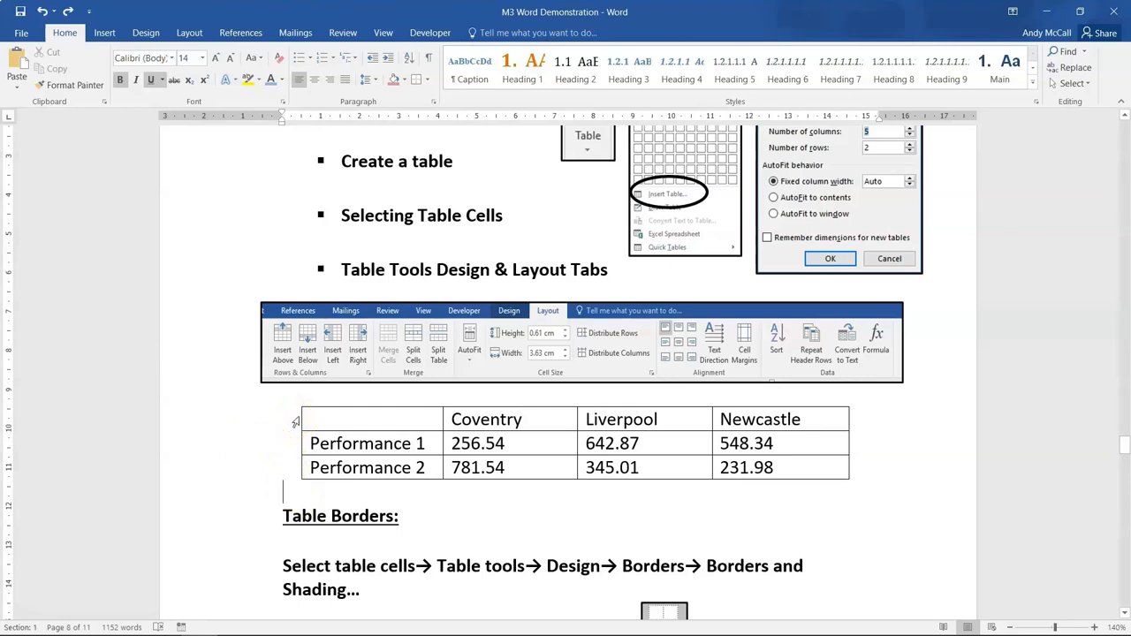
- Select the performance table's header row, clear the selection, and select the Coventry column by its top edge and across its cells
{"action": "left_click", "coordinate": [296, 420]}
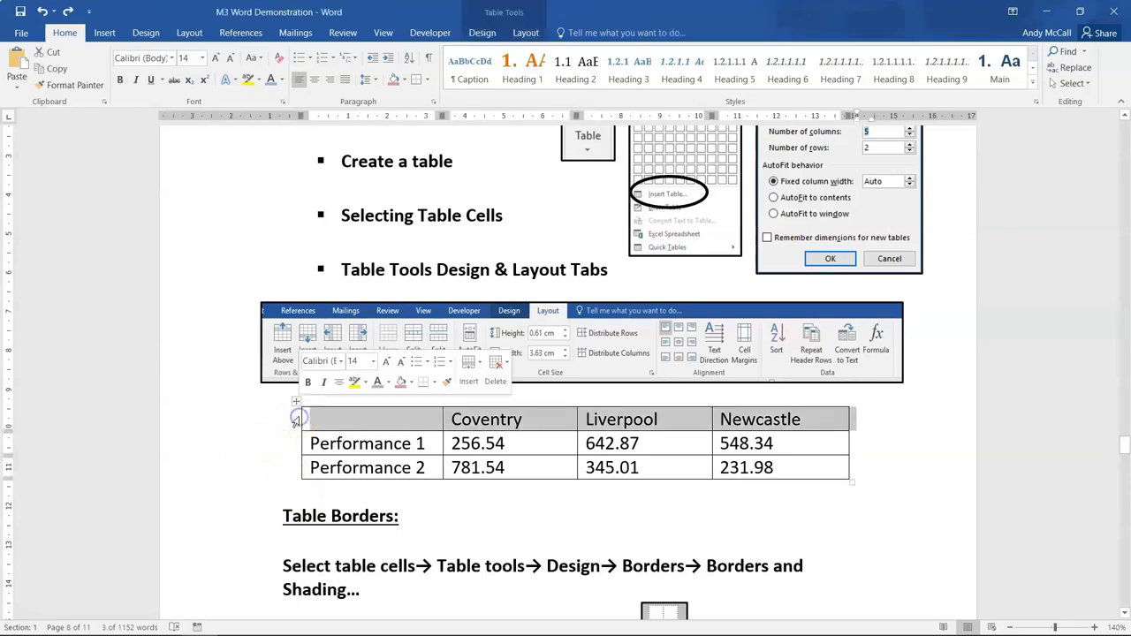
{"action": "left_click", "coordinate": [368, 498]}
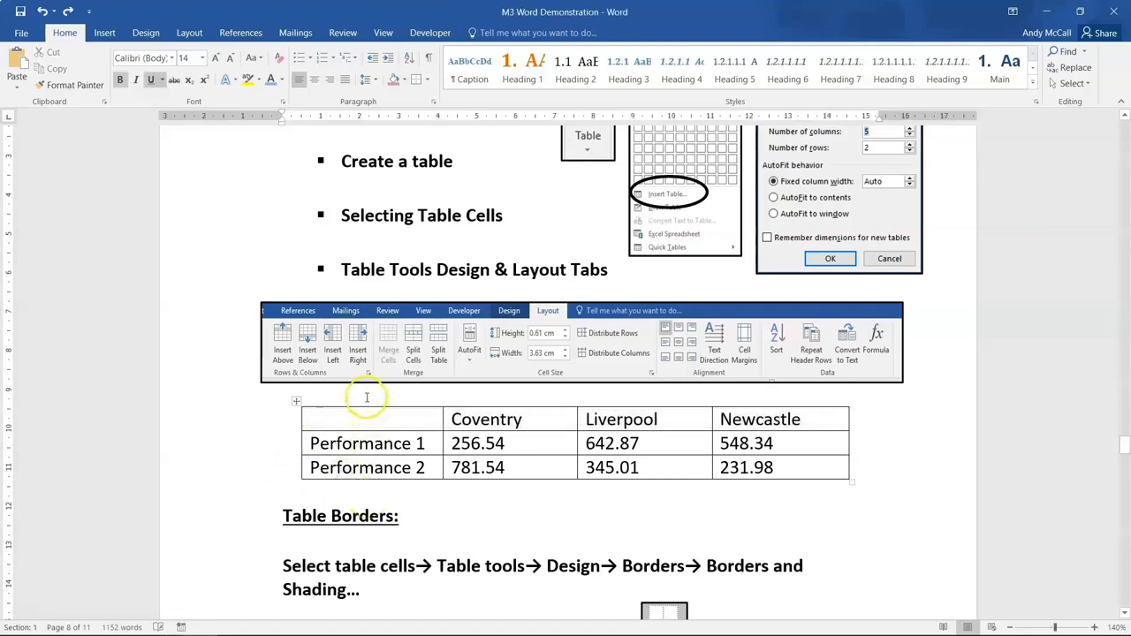
{"action": "left_click", "coordinate": [500, 406]}
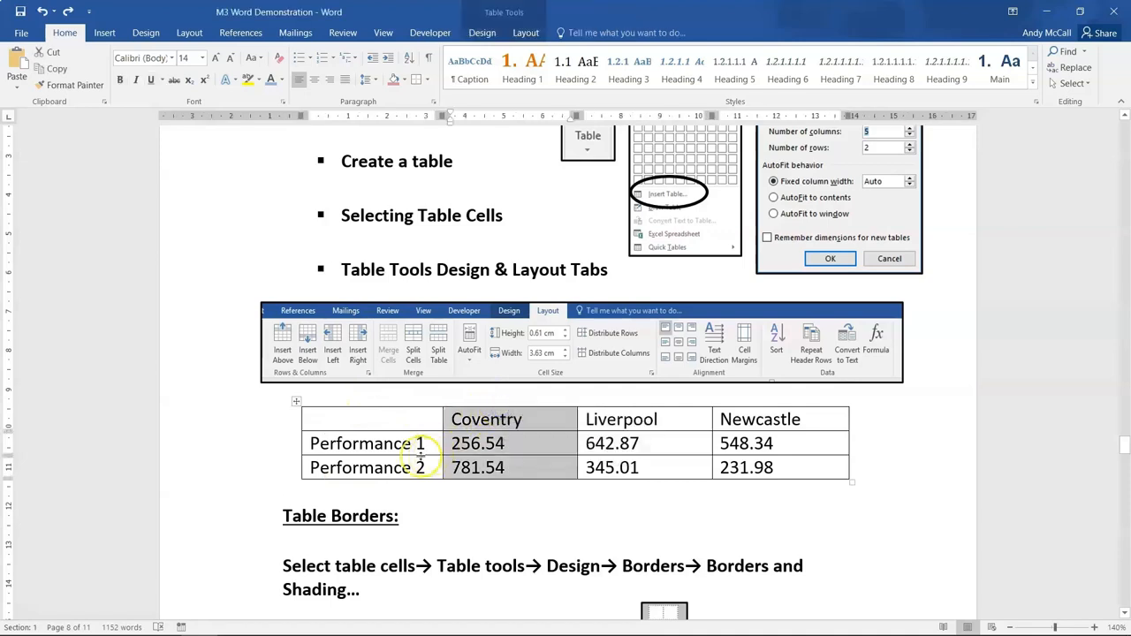
{"action": "left_click", "coordinate": [512, 467]}
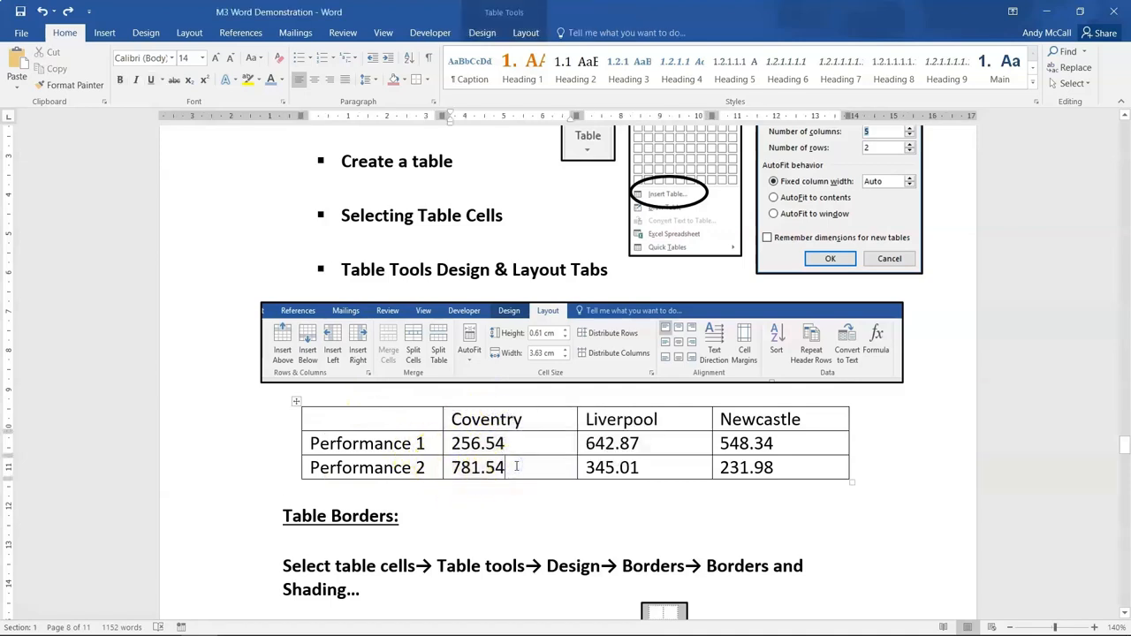
{"action": "left_click", "coordinate": [516, 466]}
{"action": "left_click_drag", "start_coordinate": [505, 416], "coordinate": [514, 465]}
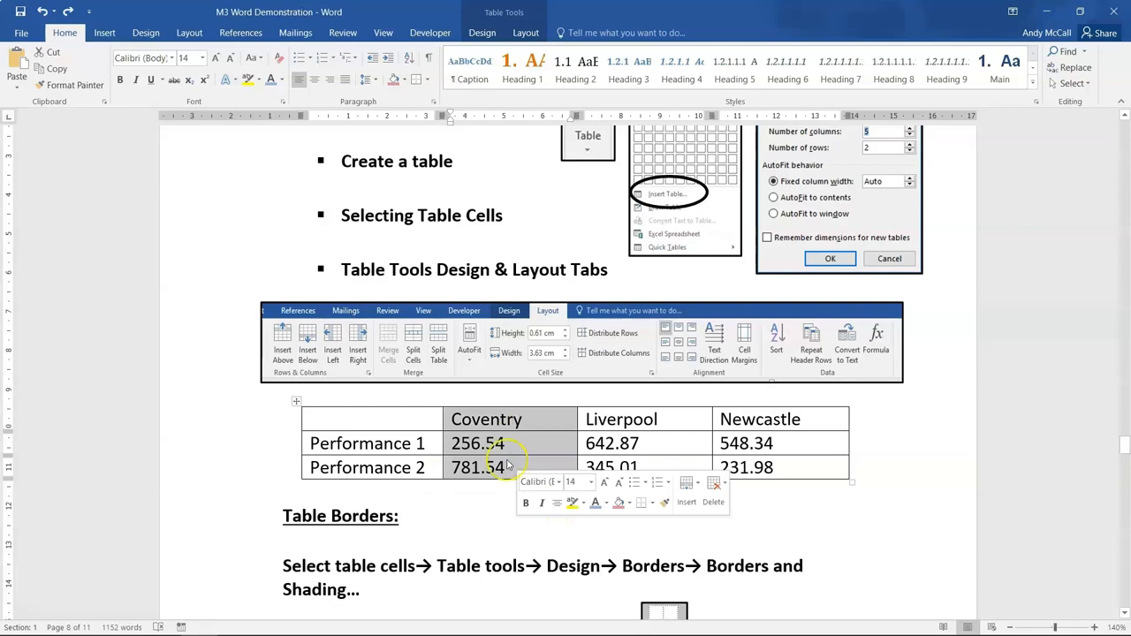
- Select the Coventry column's cells and widen the column to 4.4 cm
{"action": "left_click_drag", "start_coordinate": [480, 417], "coordinate": [477, 467]}
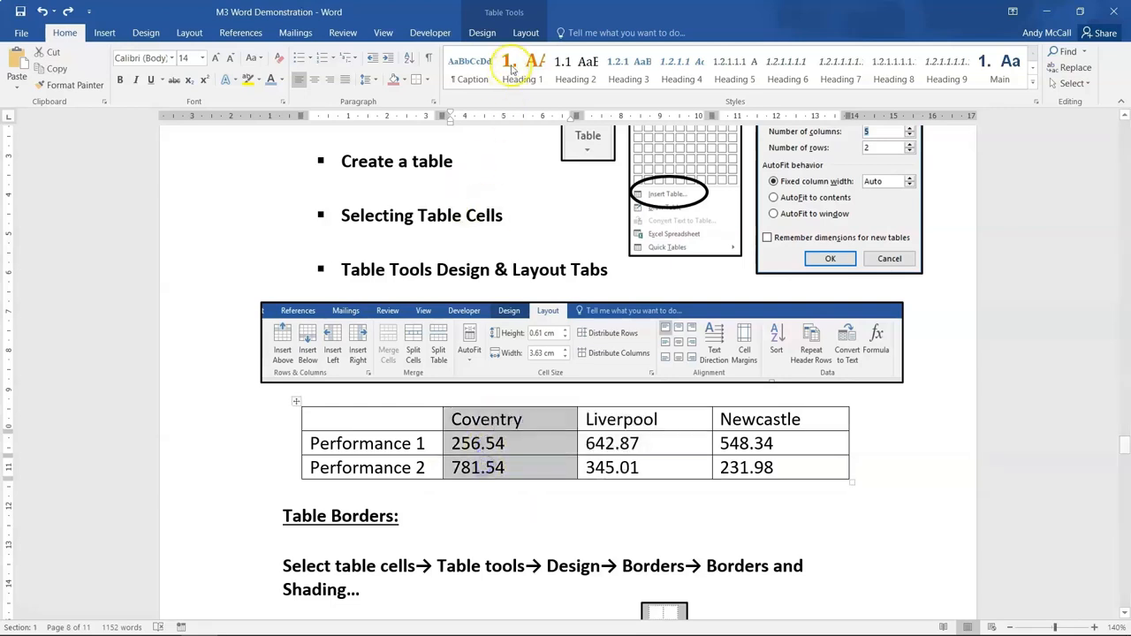
{"action": "left_click", "coordinate": [519, 33]}
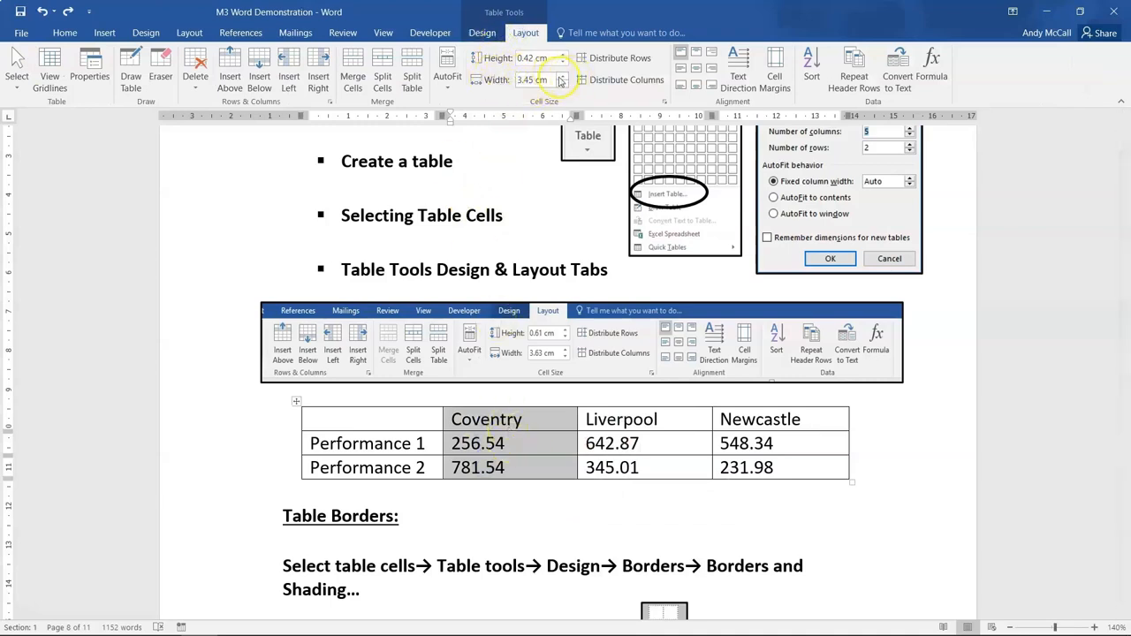
{"action": "left_click_drag", "start_coordinate": [560, 78], "coordinate": [558, 79]}
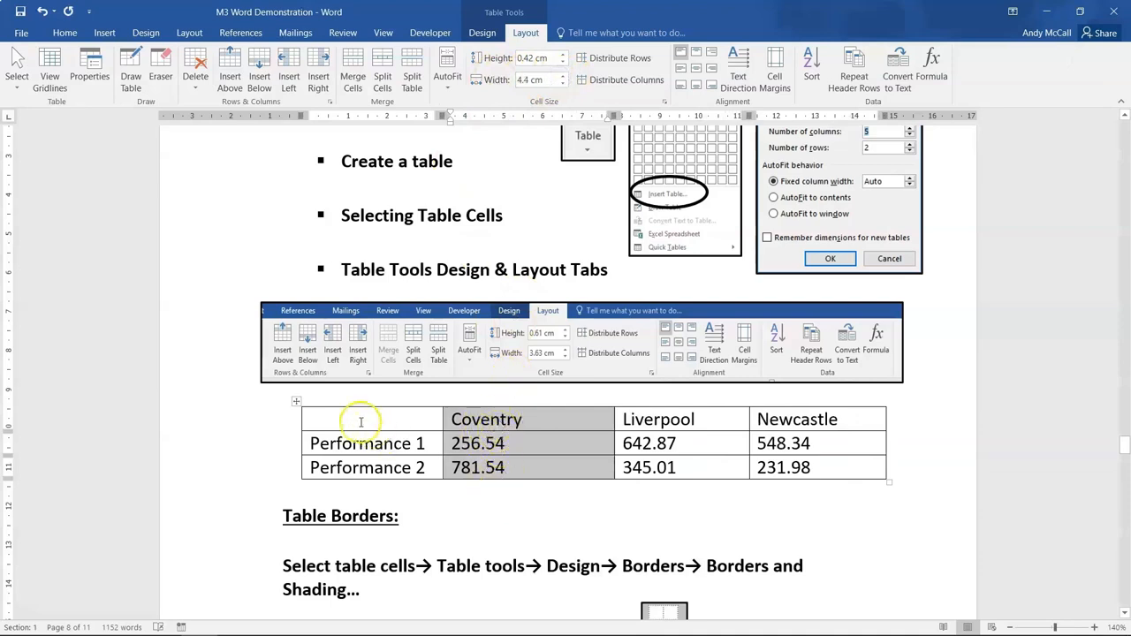
- Select the Performance 1 row, try a height of 1.8 cm, and set its height to 0.7 cm
{"action": "left_click", "coordinate": [298, 448]}
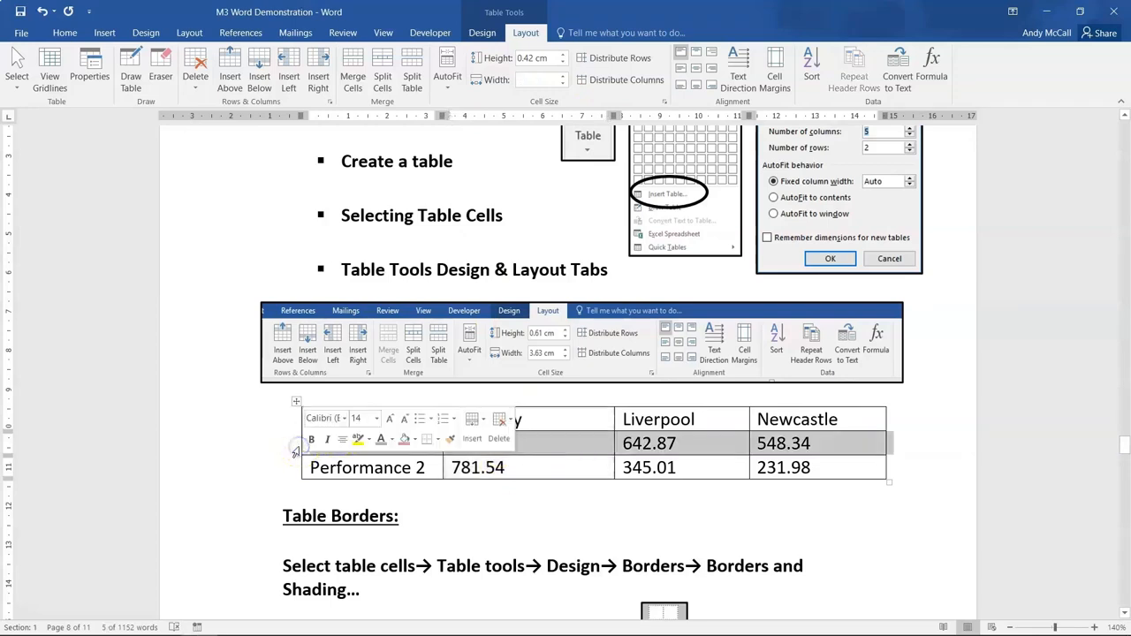
{"action": "left_click", "coordinate": [563, 56]}
{"action": "left_click_drag", "start_coordinate": [563, 57], "coordinate": [563, 57]}
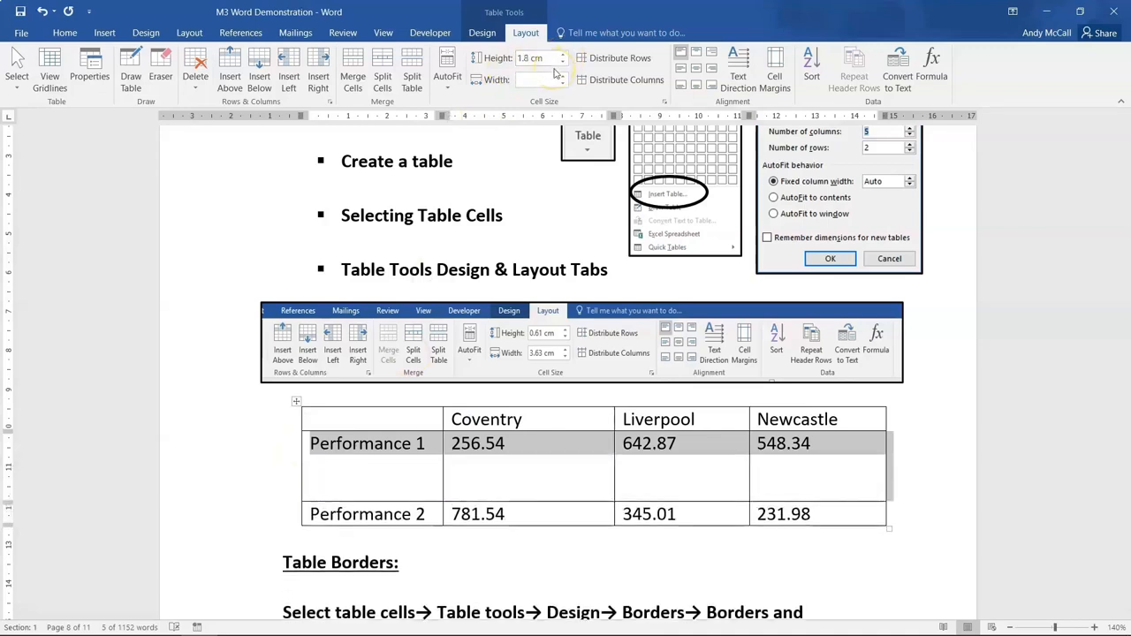
{"action": "left_click_drag", "start_coordinate": [557, 71], "coordinate": [557, 70]}
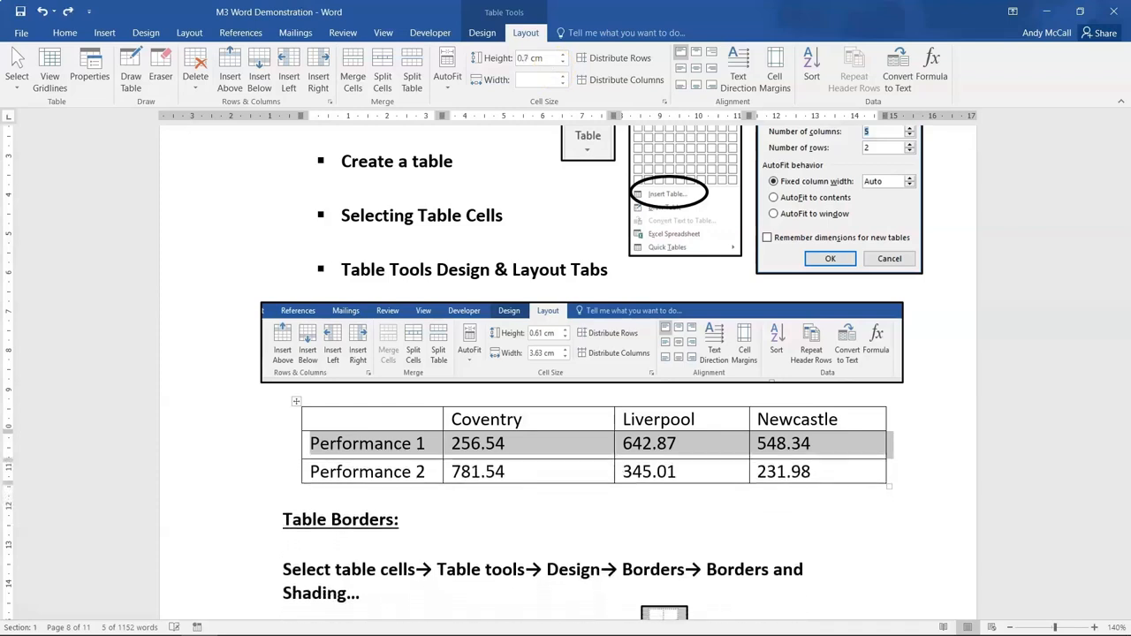
- Shade all the cells of the table's header row blue and clear the selection
{"action": "left_click", "coordinate": [482, 32]}
{"action": "left_click", "coordinate": [302, 442]}
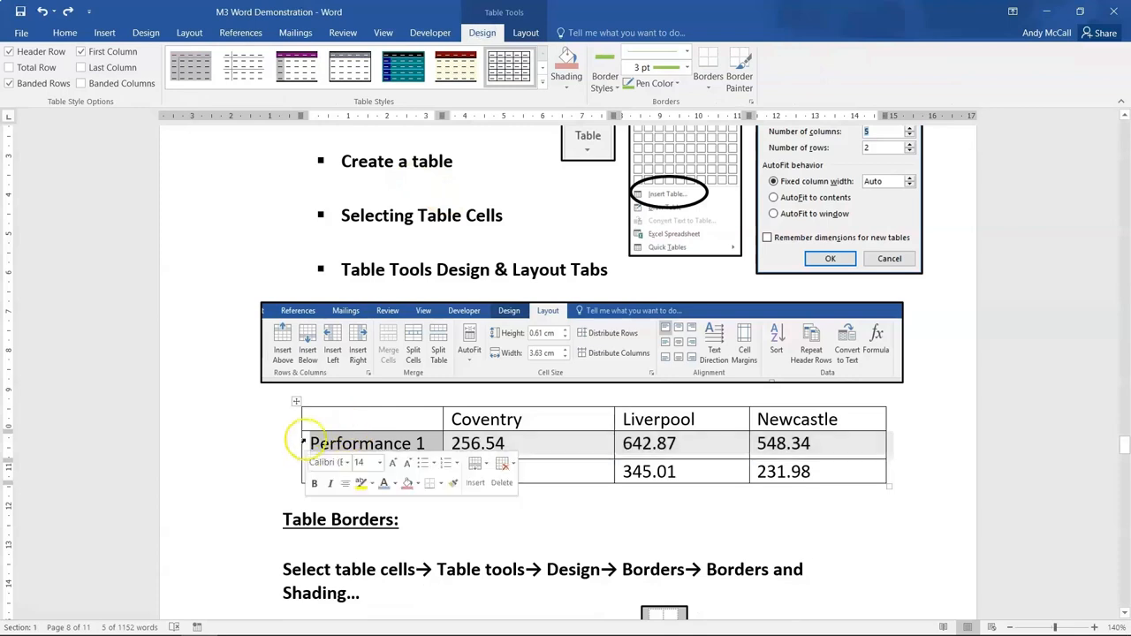
{"action": "left_click", "coordinate": [317, 420]}
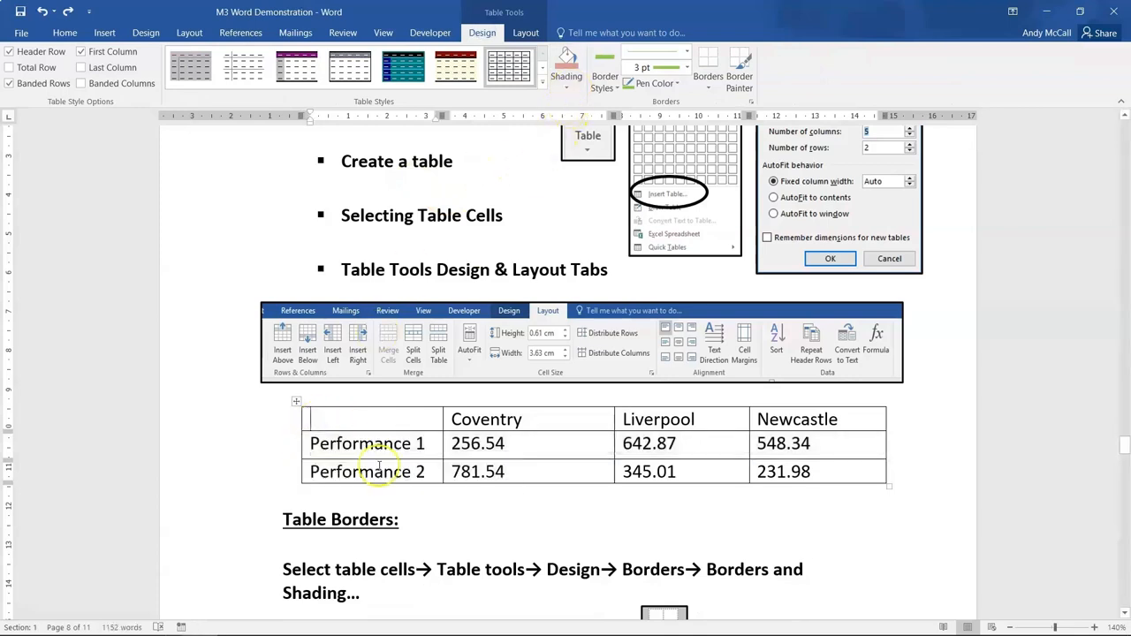
{"action": "left_click_drag", "start_coordinate": [332, 423], "coordinate": [791, 423]}
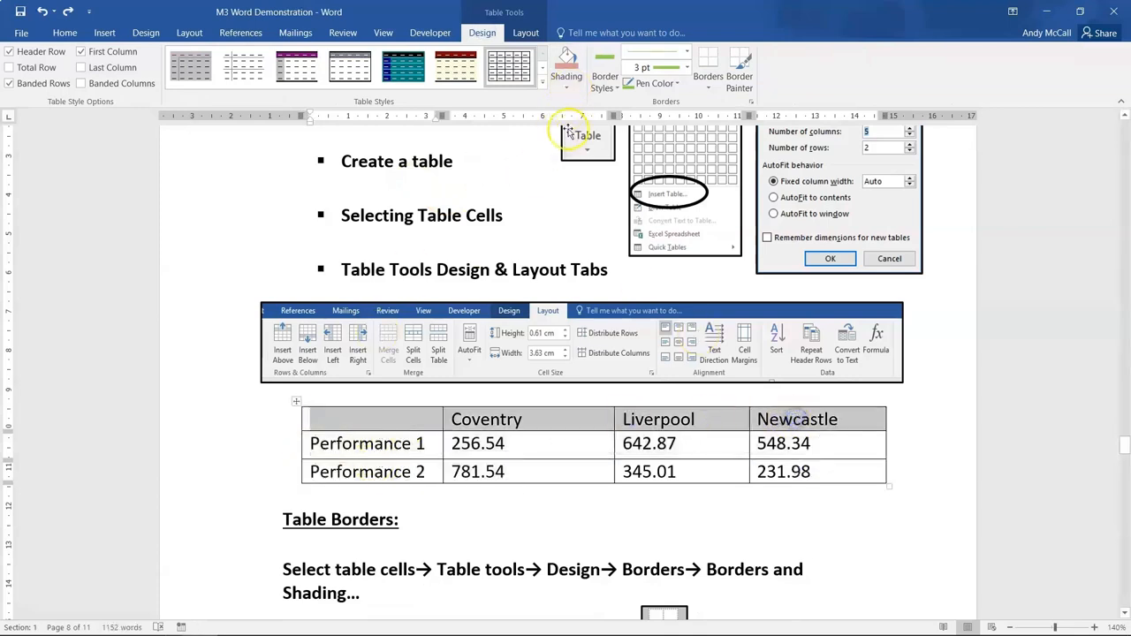
{"action": "left_click", "coordinate": [570, 88]}
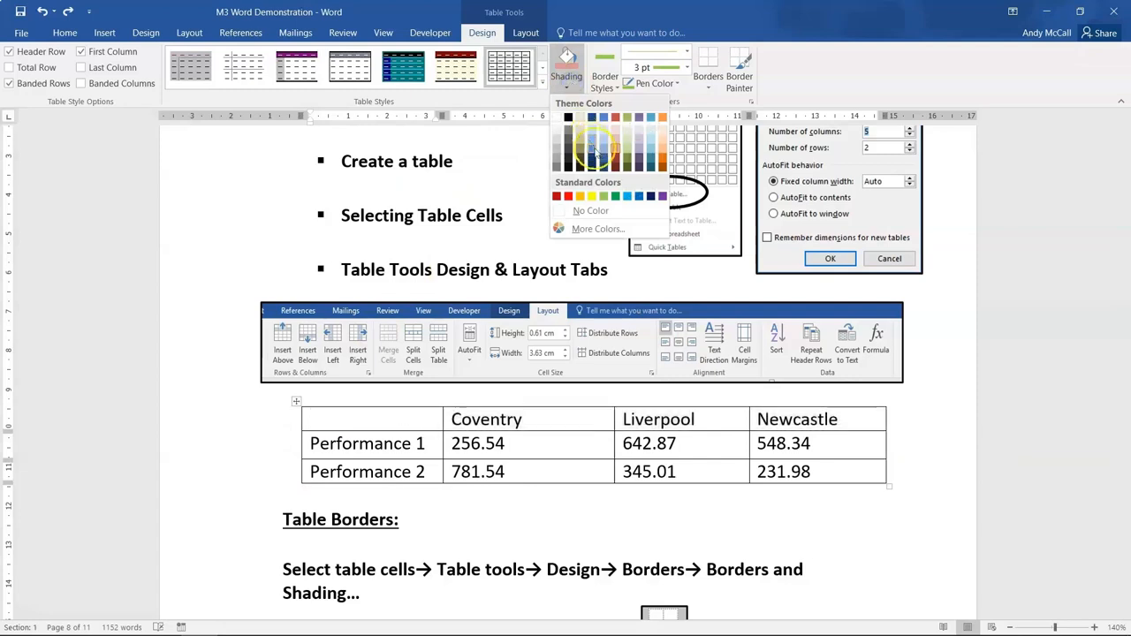
{"action": "left_click", "coordinate": [604, 154]}
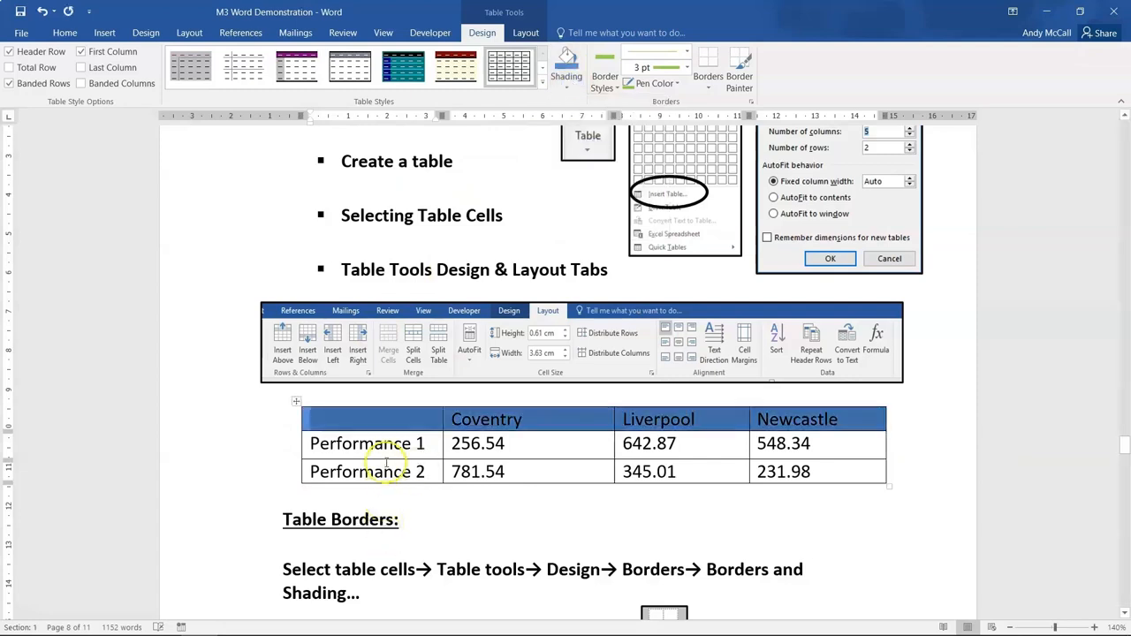
{"action": "left_click", "coordinate": [351, 448]}
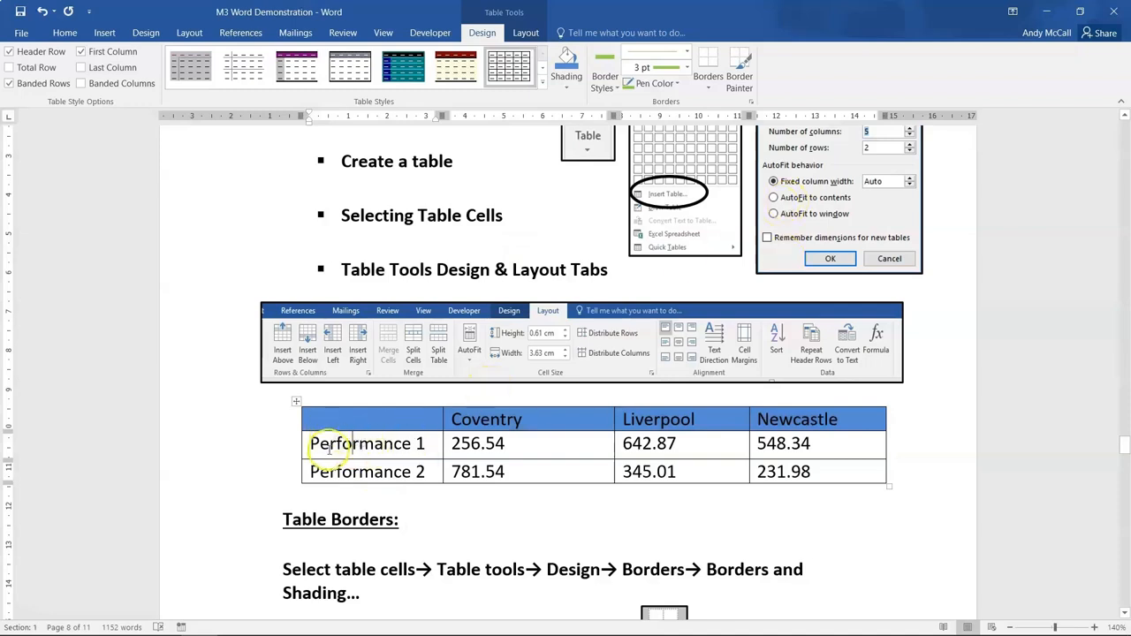
- Open the Borders and Shading settings for the whole performance table and choose the All border setting
{"action": "left_click", "coordinate": [296, 402]}
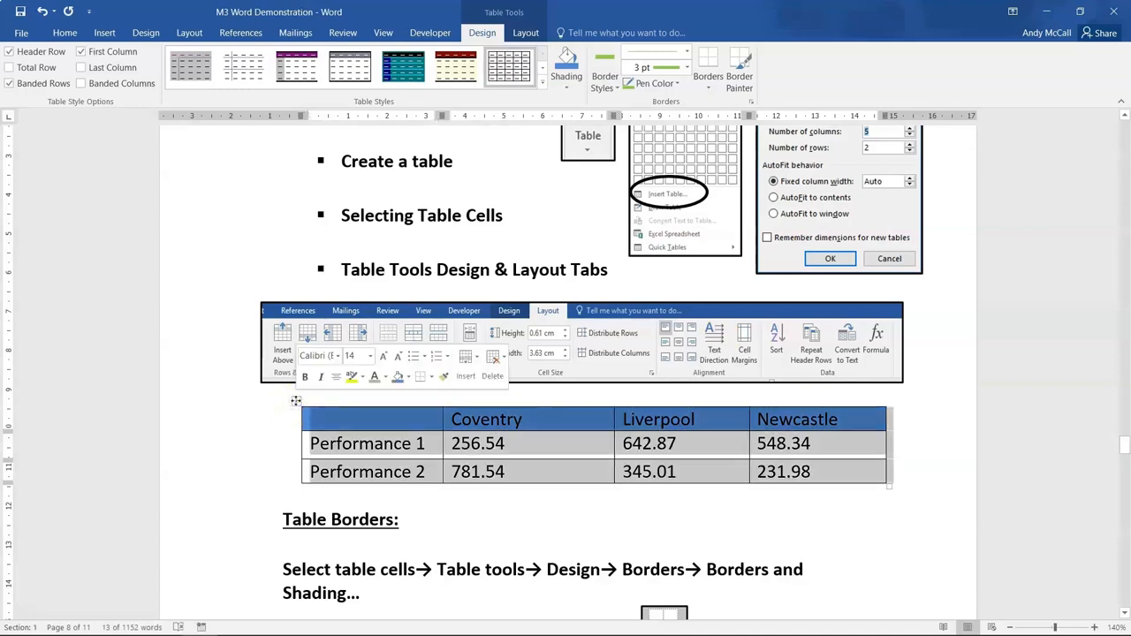
{"action": "left_click", "coordinate": [295, 404]}
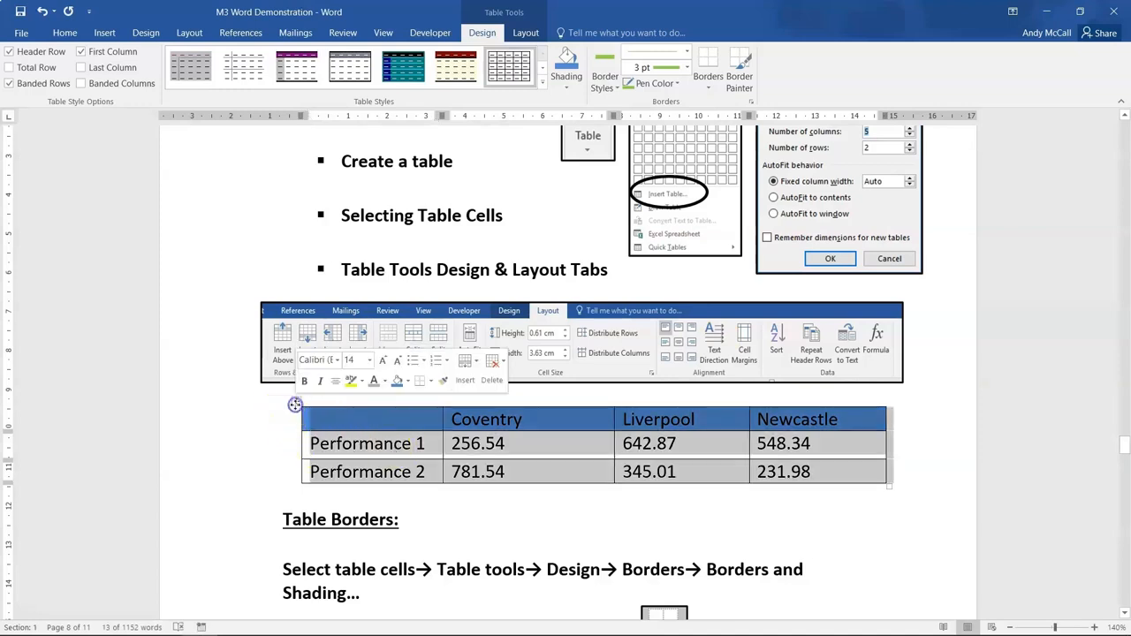
{"action": "left_click", "coordinate": [704, 85]}
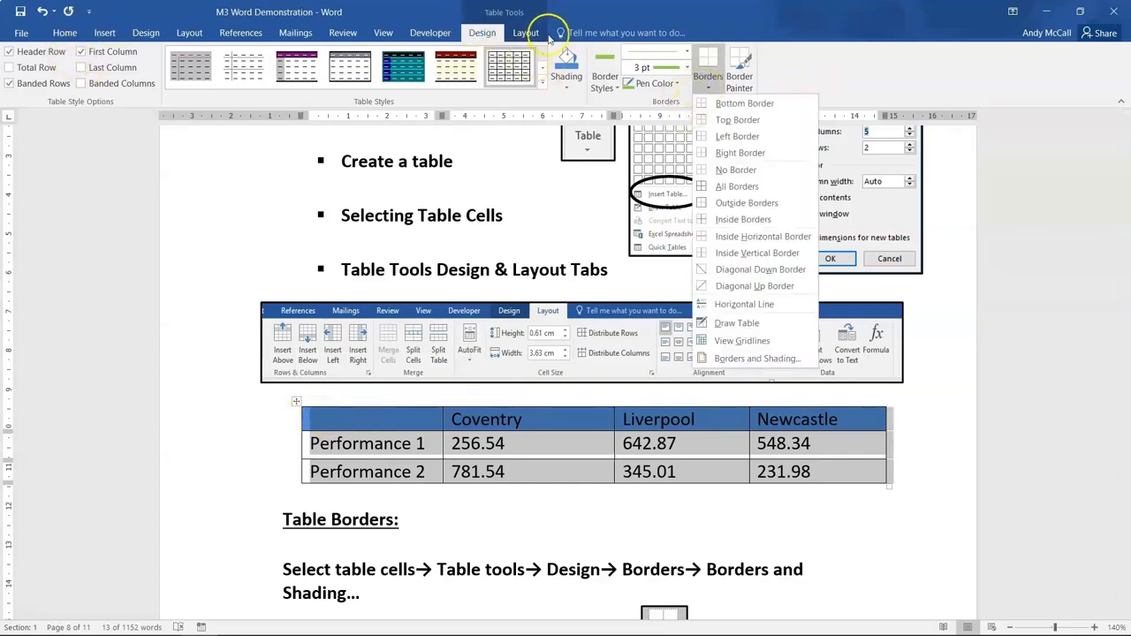
{"action": "left_click", "coordinate": [726, 359]}
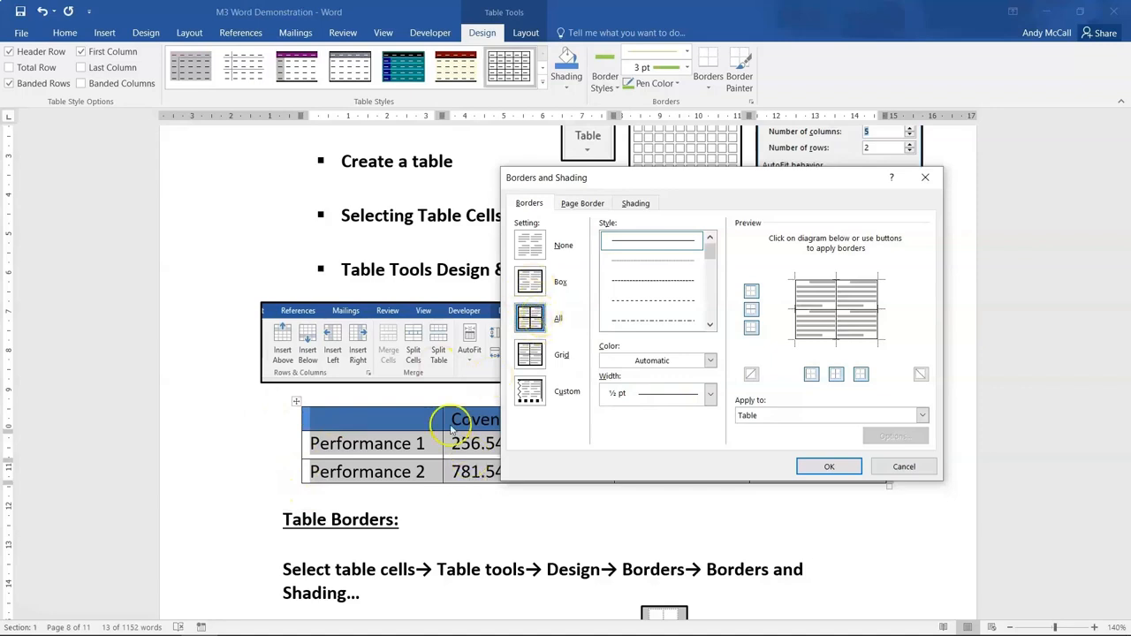
{"action": "left_click", "coordinate": [529, 280]}
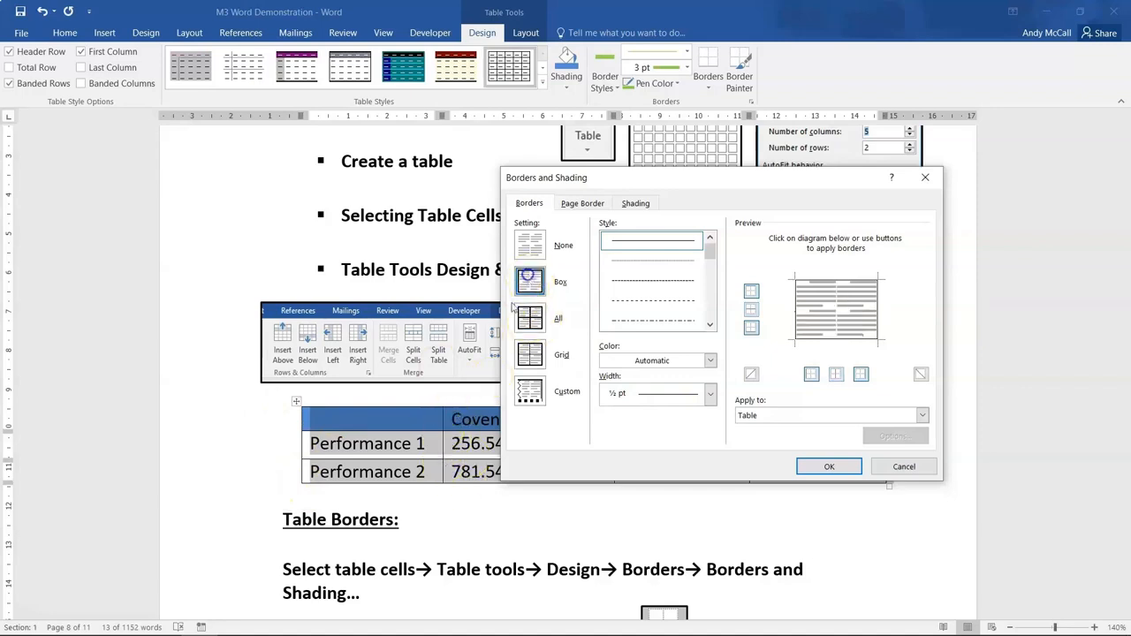
{"action": "left_click", "coordinate": [529, 320]}
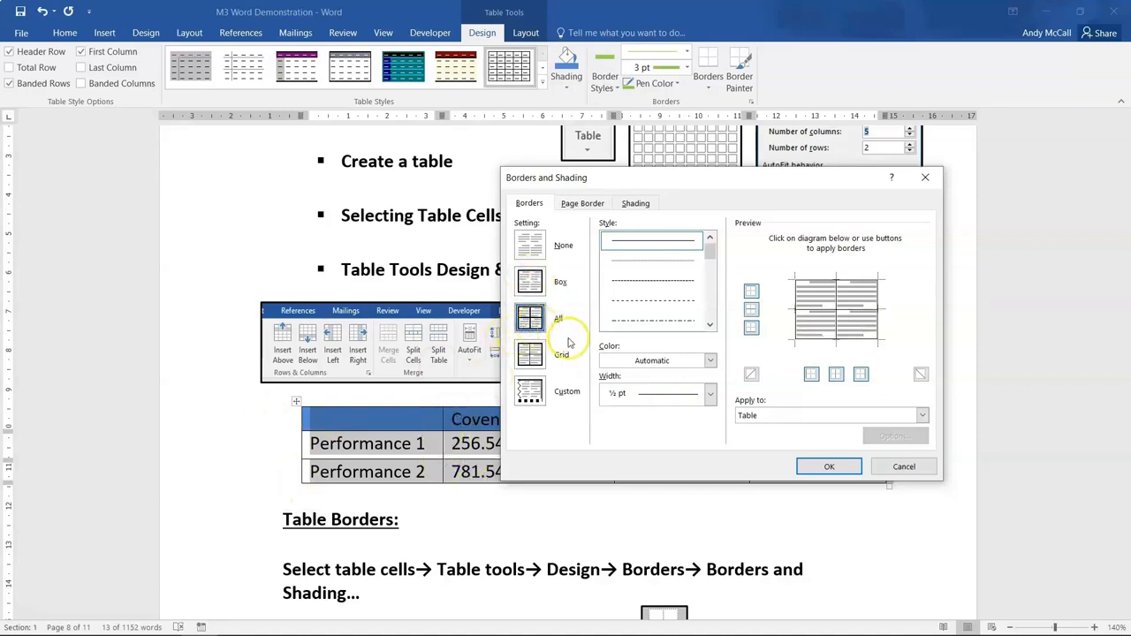
- Set the border color to green and the width to 3 pt, apply the borders to the table, and deselect it
{"action": "left_click", "coordinate": [709, 360]}
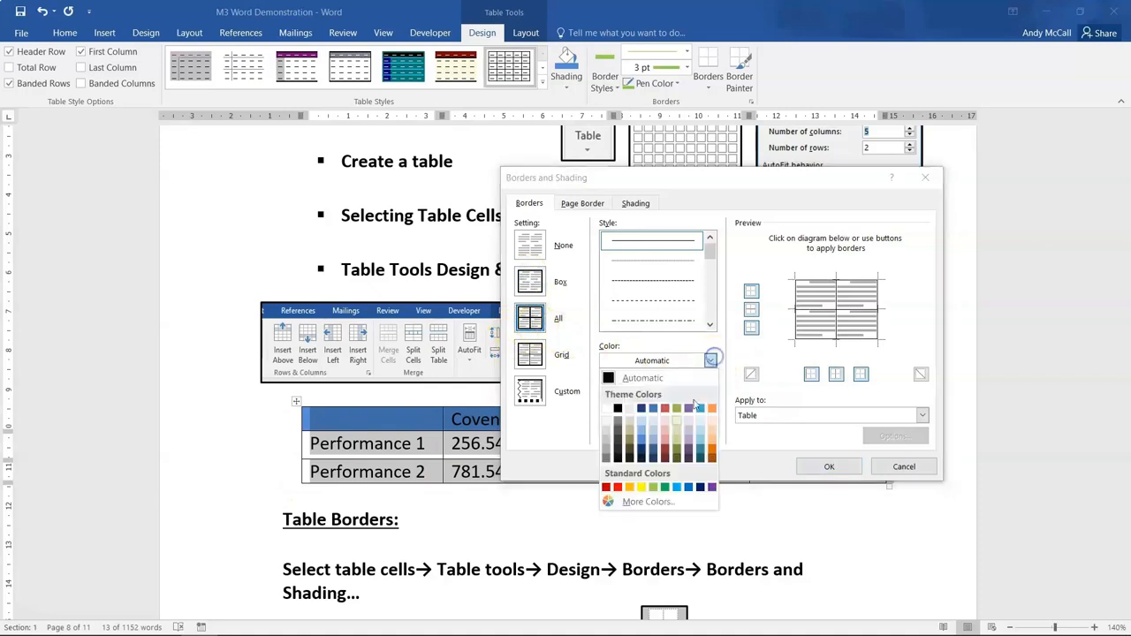
{"action": "left_click", "coordinate": [665, 487]}
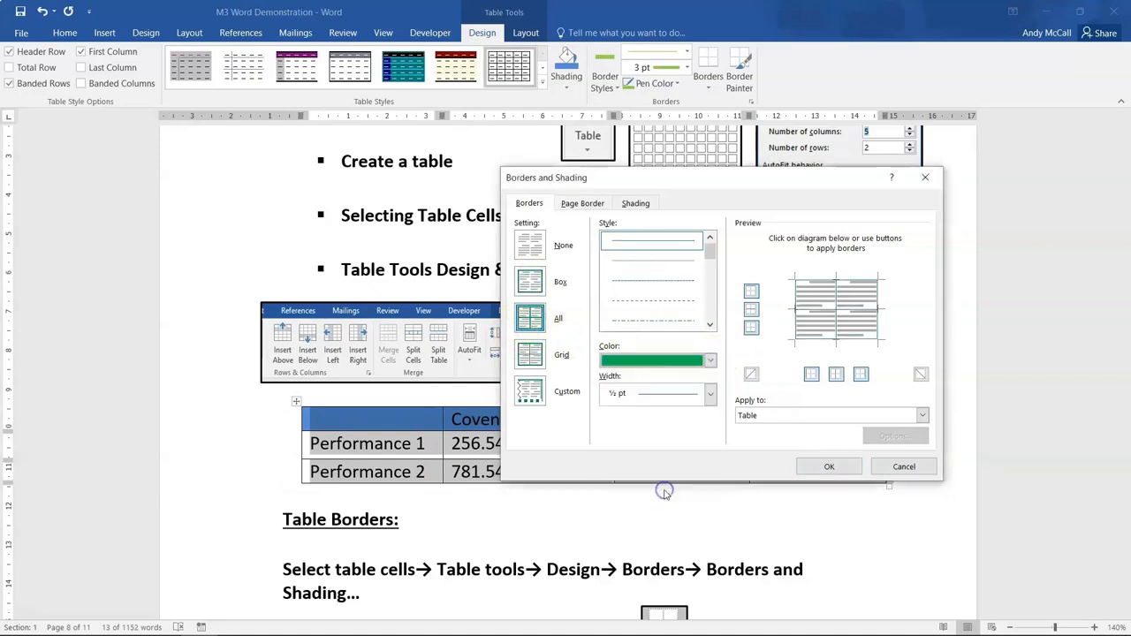
{"action": "left_click", "coordinate": [679, 393]}
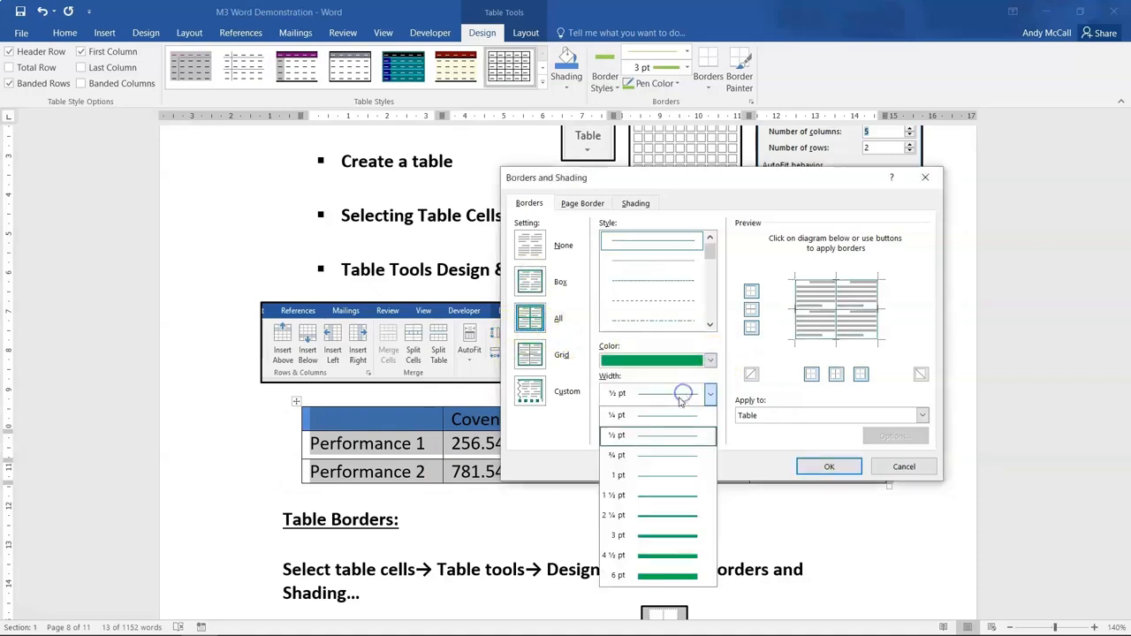
{"action": "left_click", "coordinate": [651, 536]}
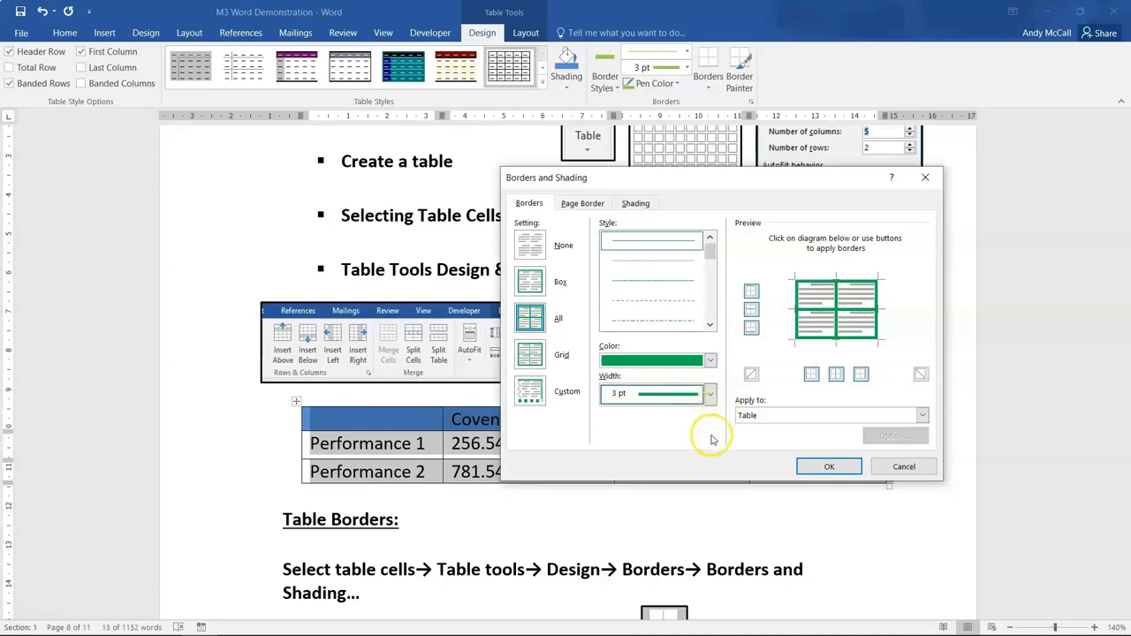
{"action": "left_click", "coordinate": [810, 471]}
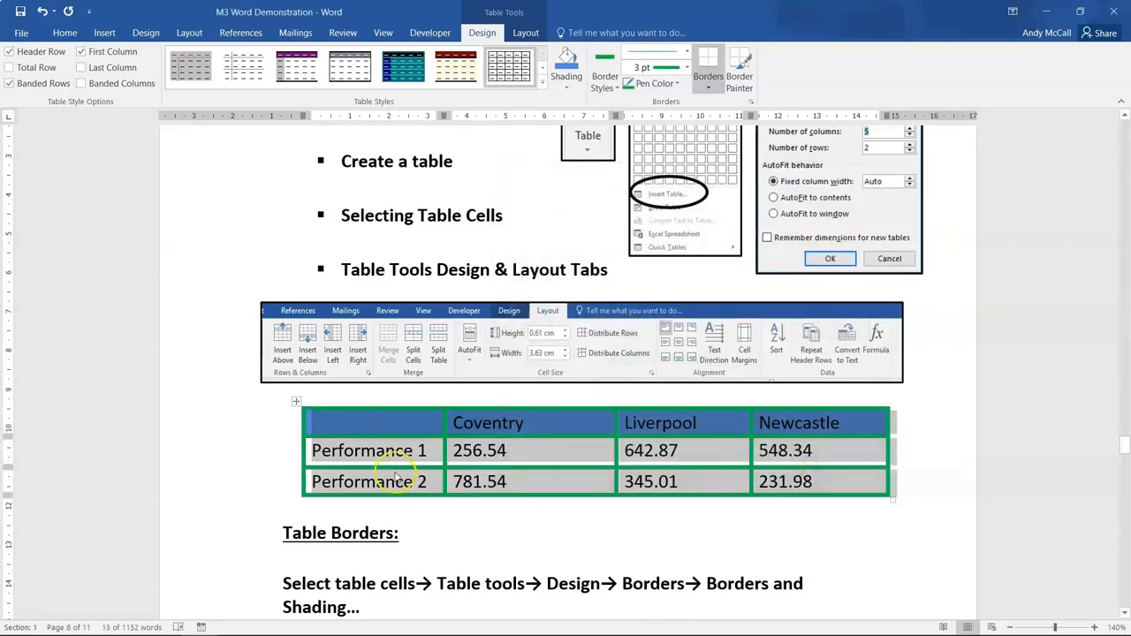
{"action": "left_click", "coordinate": [384, 483]}
{"action": "left_click", "coordinate": [335, 426]}
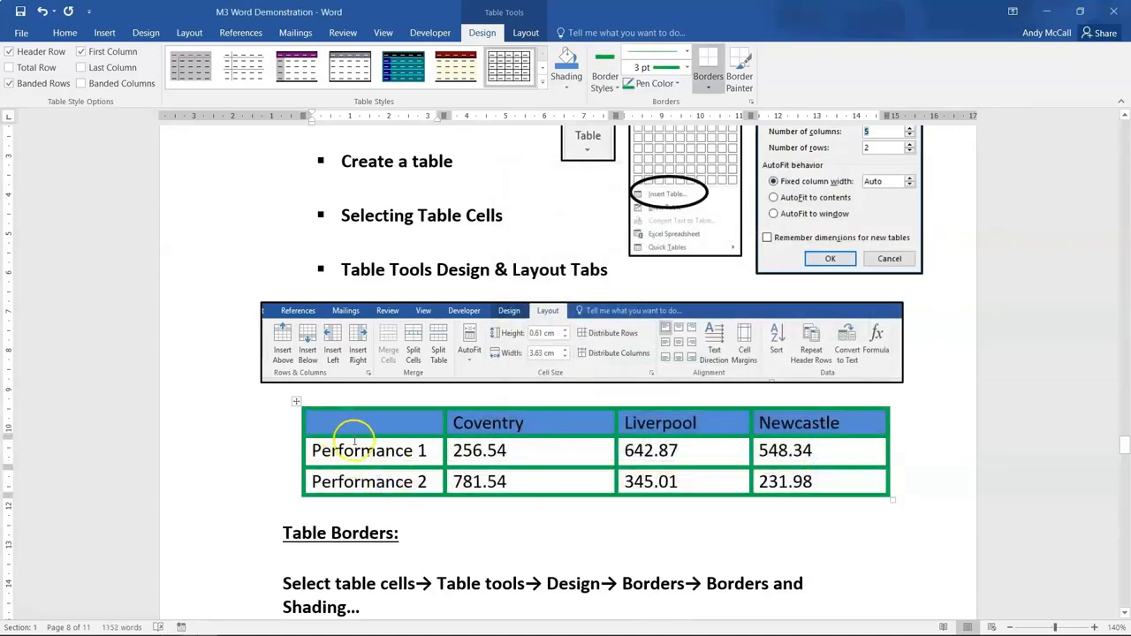
- Open the Borders and Shading settings for the whole performance table, try a light orange border color, and set it to red
{"action": "left_click", "coordinate": [296, 400]}
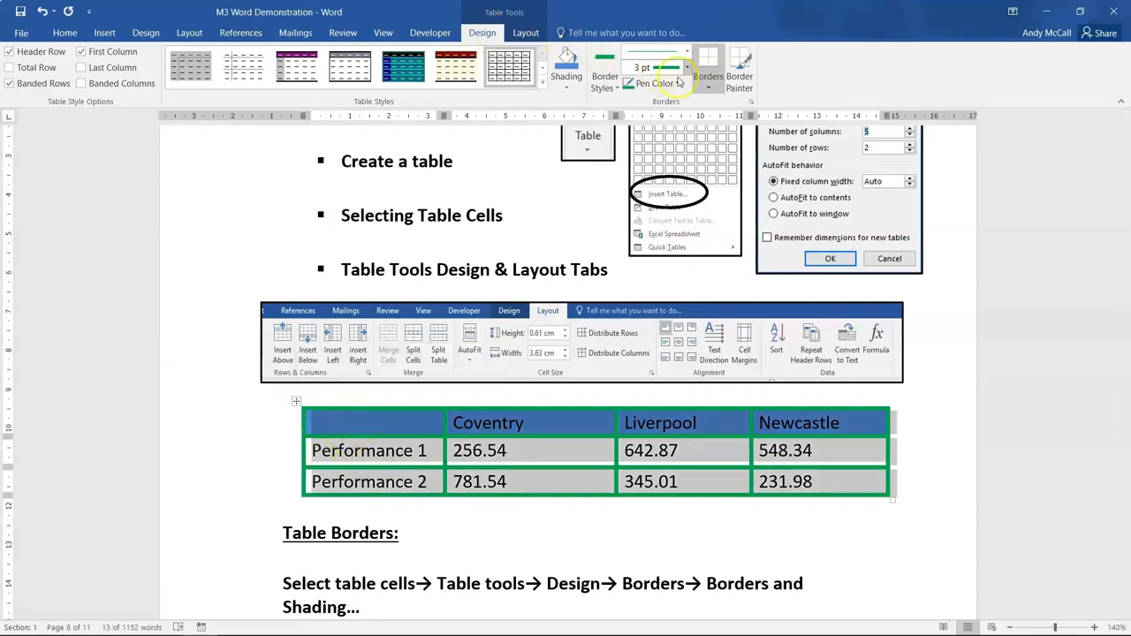
{"action": "left_click", "coordinate": [708, 84]}
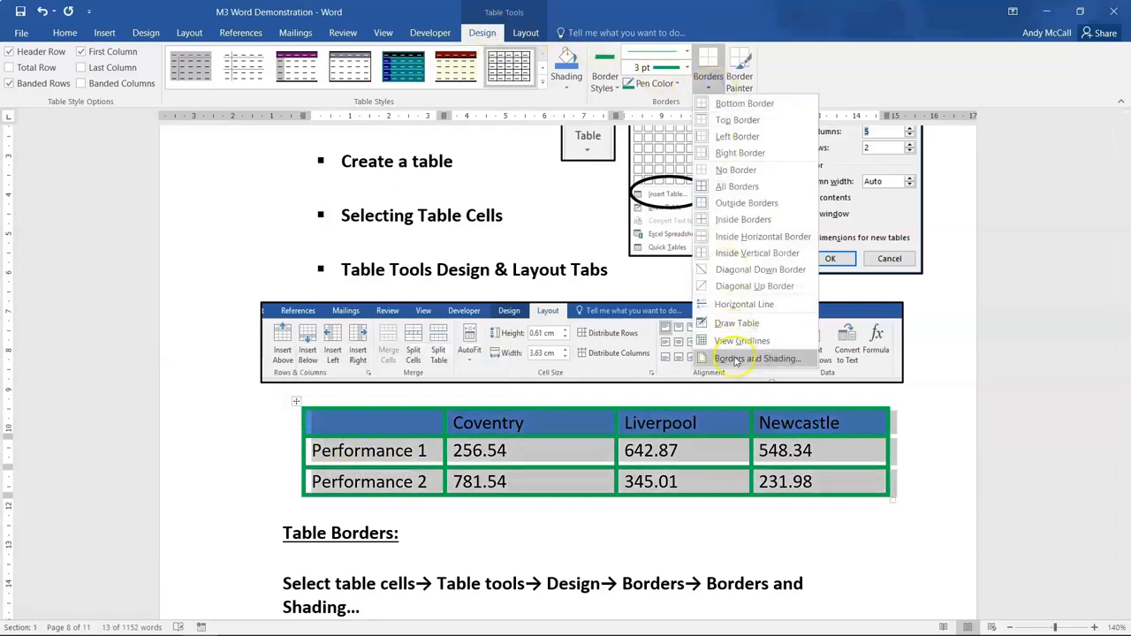
{"action": "left_click", "coordinate": [735, 359]}
{"action": "left_click", "coordinate": [709, 361]}
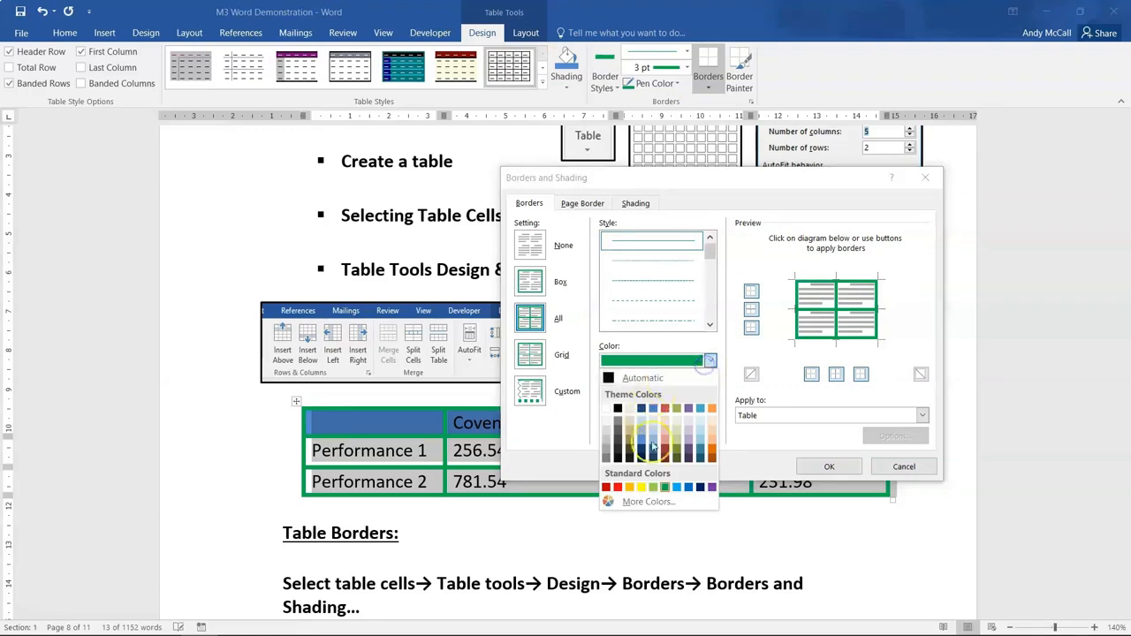
{"action": "left_click", "coordinate": [712, 440]}
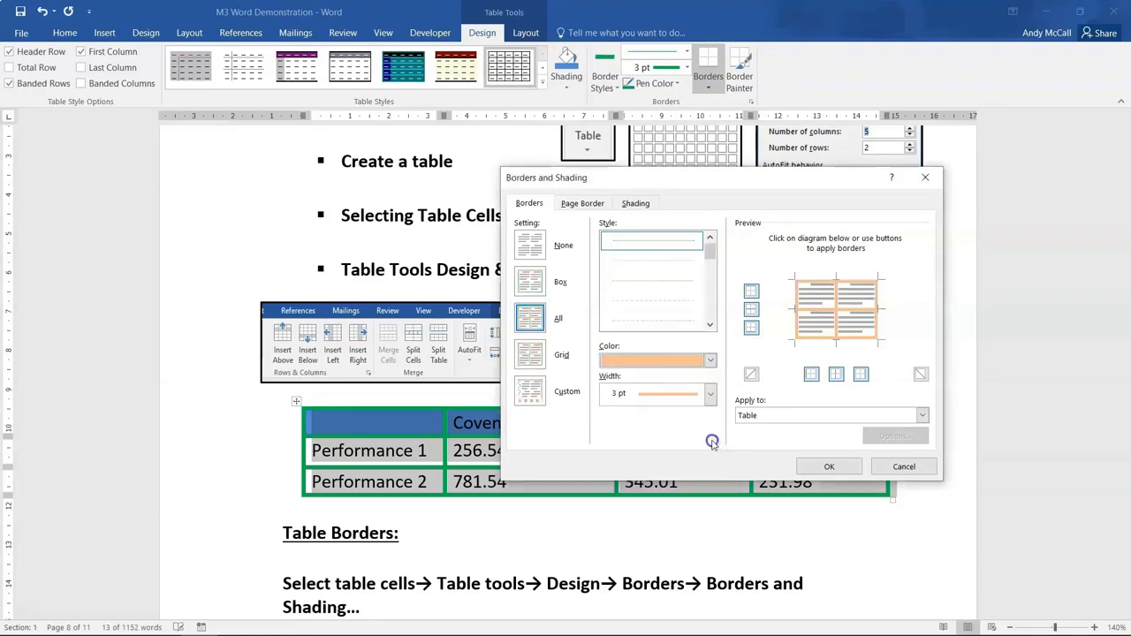
{"action": "left_click", "coordinate": [709, 360]}
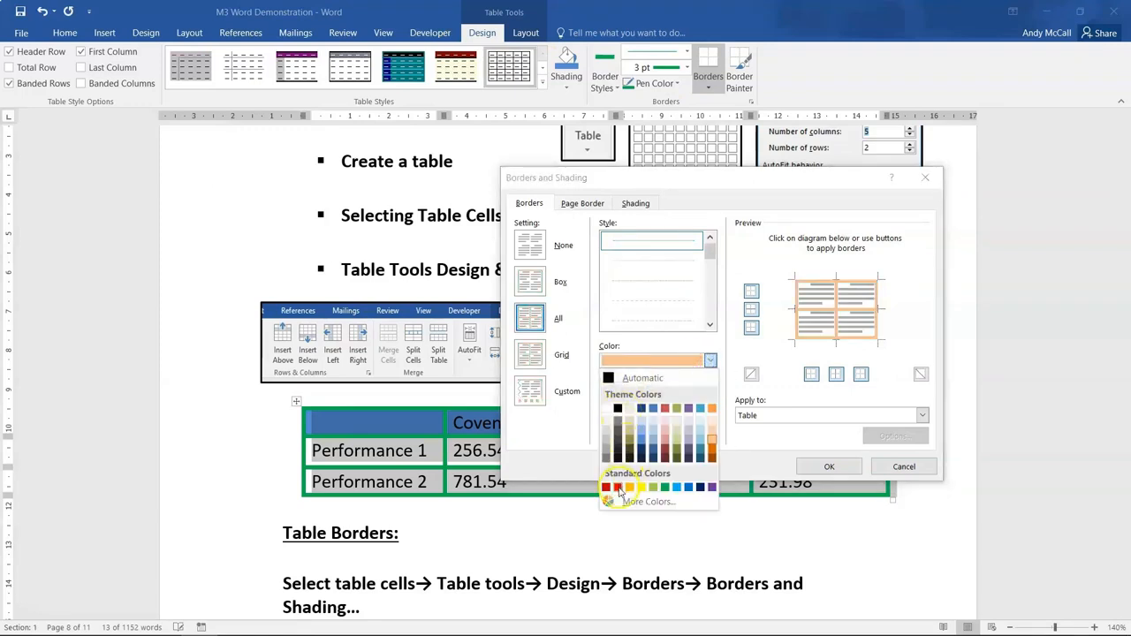
{"action": "left_click", "coordinate": [620, 488]}
- Try a 2 ¼ pt border width, choose a finely dashed line style, apply the borders to the table, and deselect it
{"action": "left_click", "coordinate": [710, 394]}
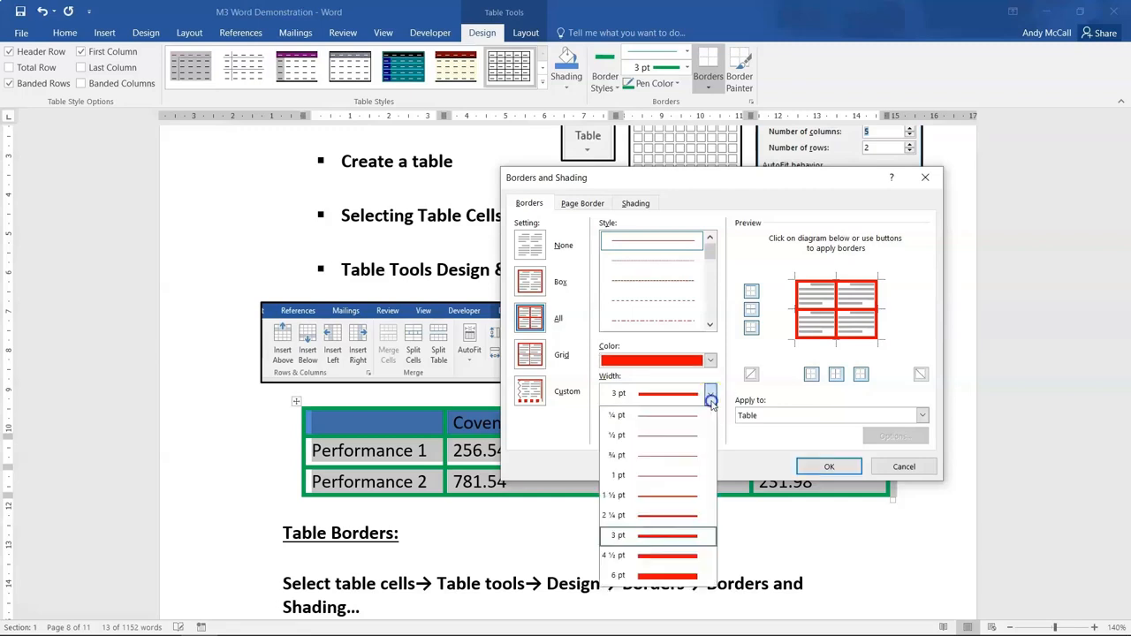
{"action": "left_click", "coordinate": [637, 517]}
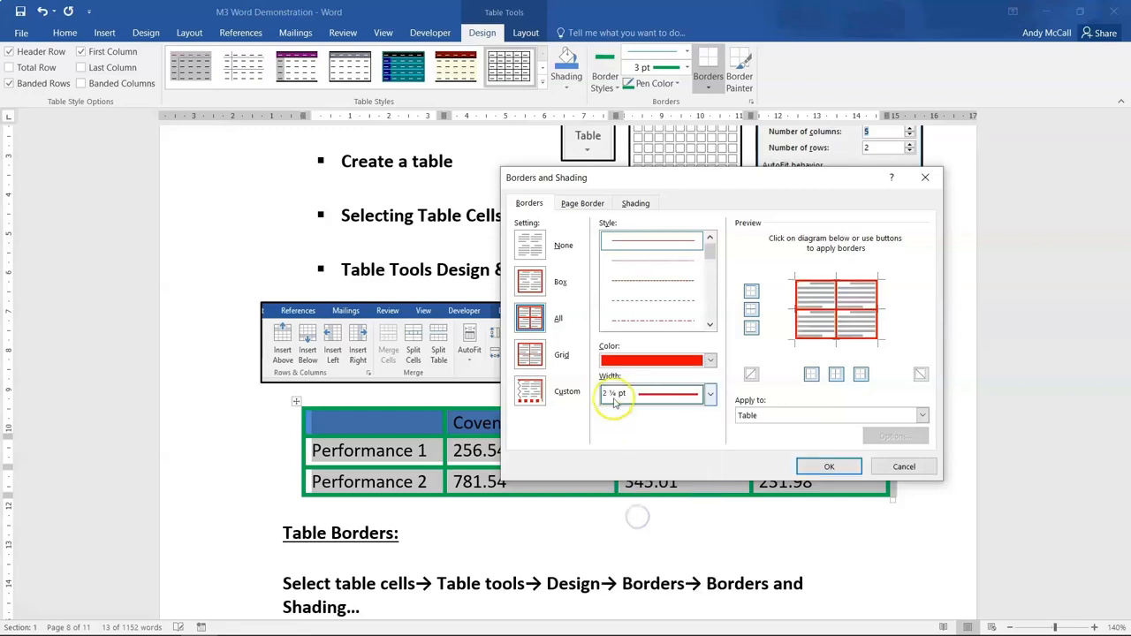
{"action": "left_click", "coordinate": [645, 283]}
{"action": "left_click", "coordinate": [812, 468]}
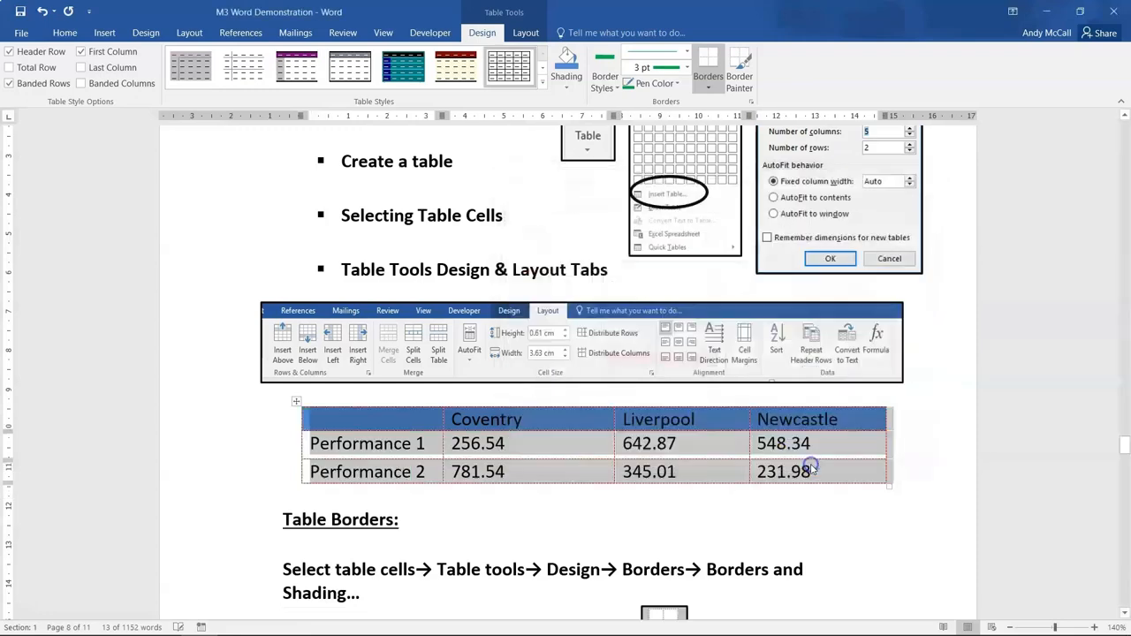
{"action": "left_click", "coordinate": [615, 535]}
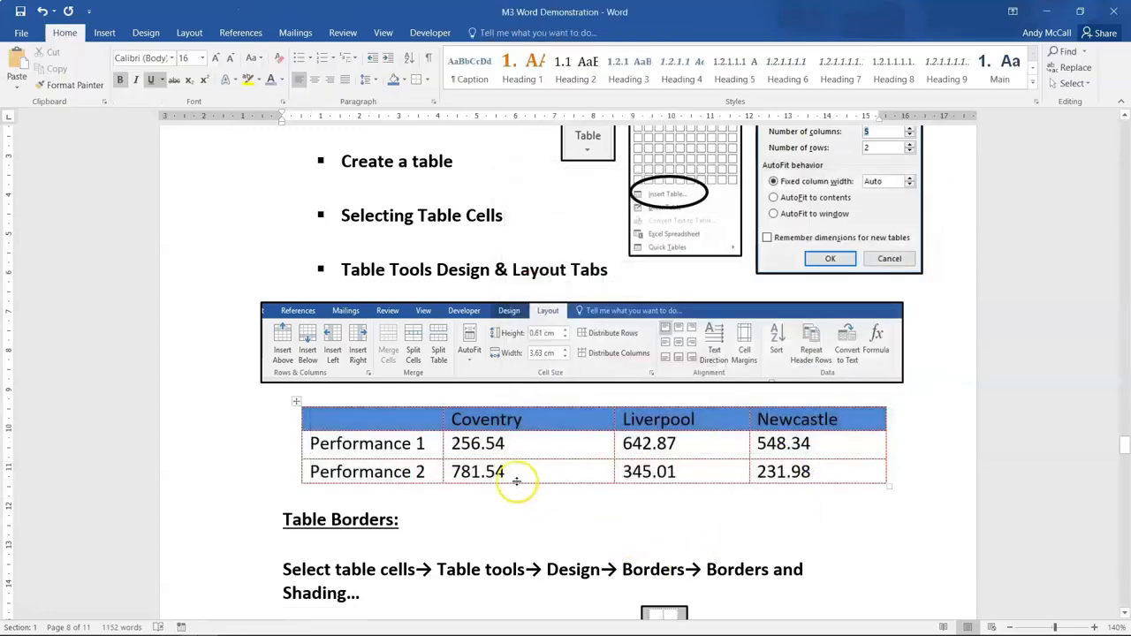
- Place the cursor inside and outside the performance table, return to its empty header cell, and select the whole table
{"action": "left_click", "coordinate": [334, 418]}
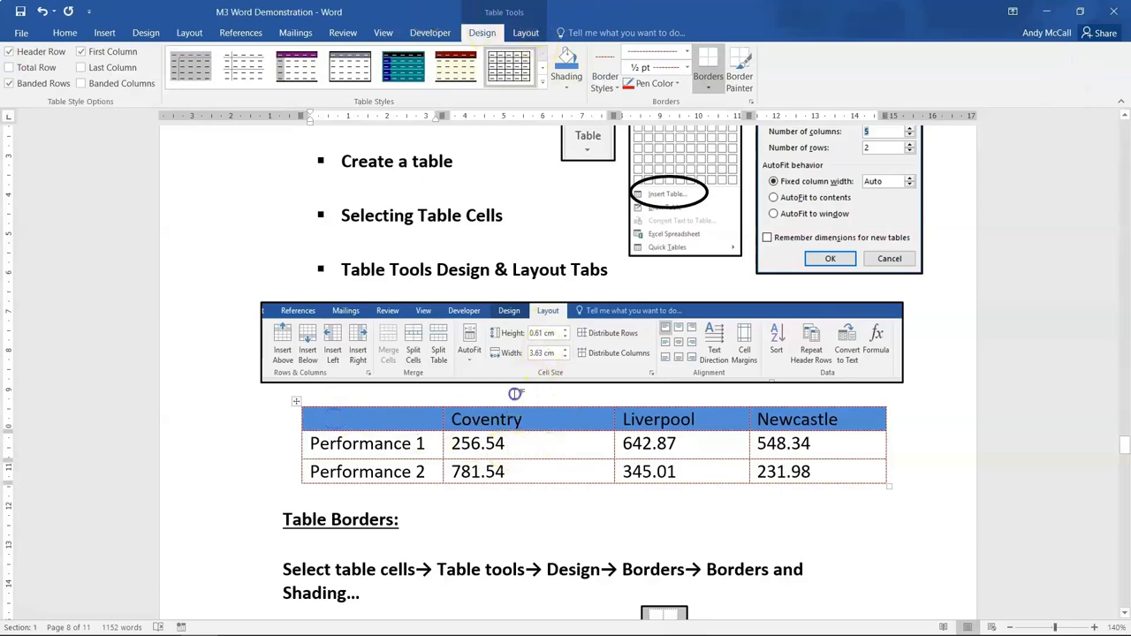
{"action": "left_click", "coordinate": [516, 393]}
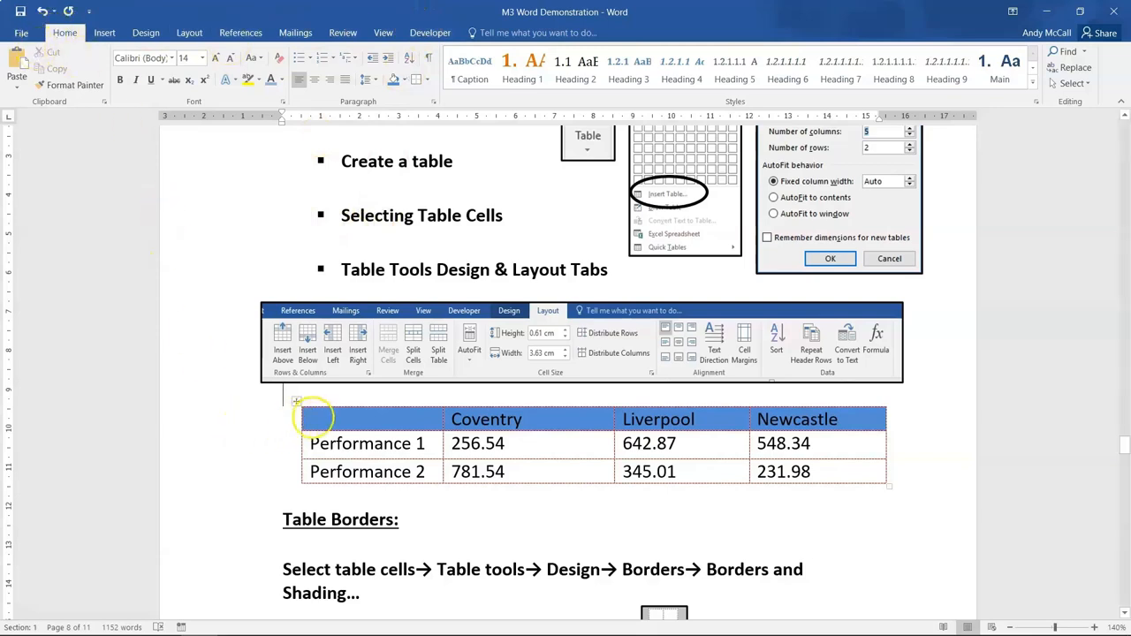
{"action": "left_click", "coordinate": [314, 417]}
{"action": "left_click", "coordinate": [296, 402]}
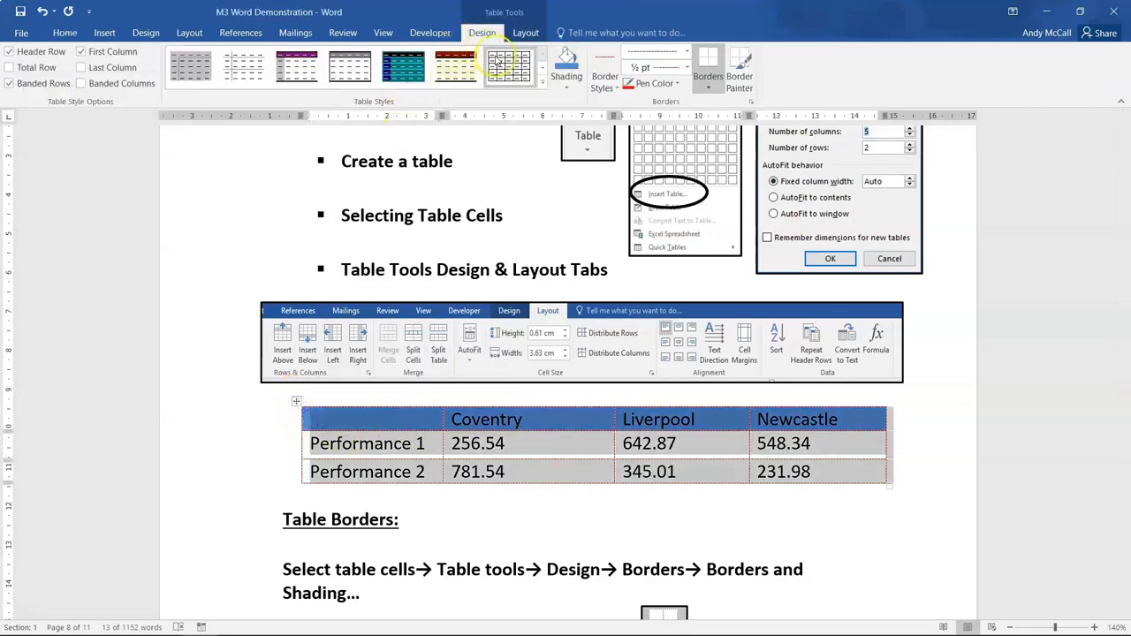